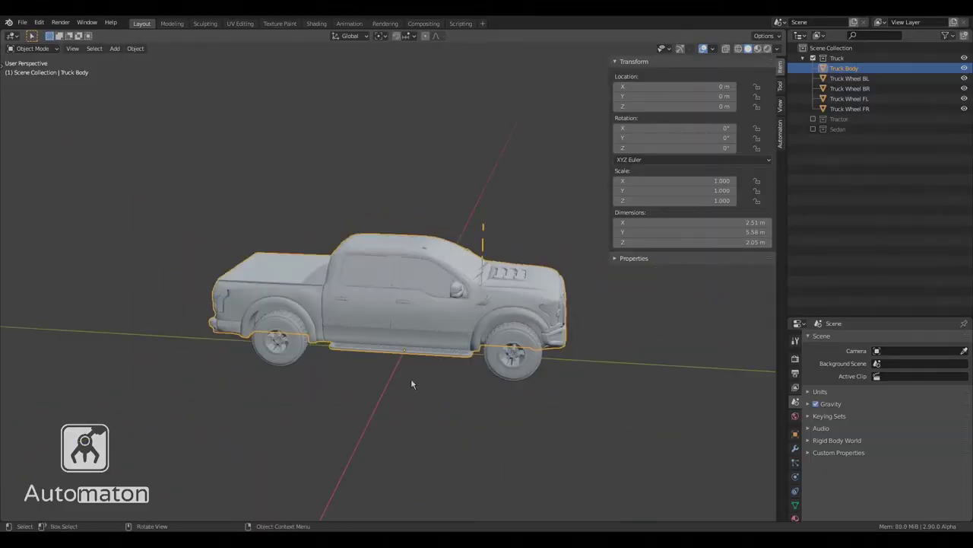
Inspect the truck's wheels and body, viewing the truck from the front and right side.
{"action": "left_click", "coordinate": [278, 348]}
{"action": "left_click", "coordinate": [510, 356]}
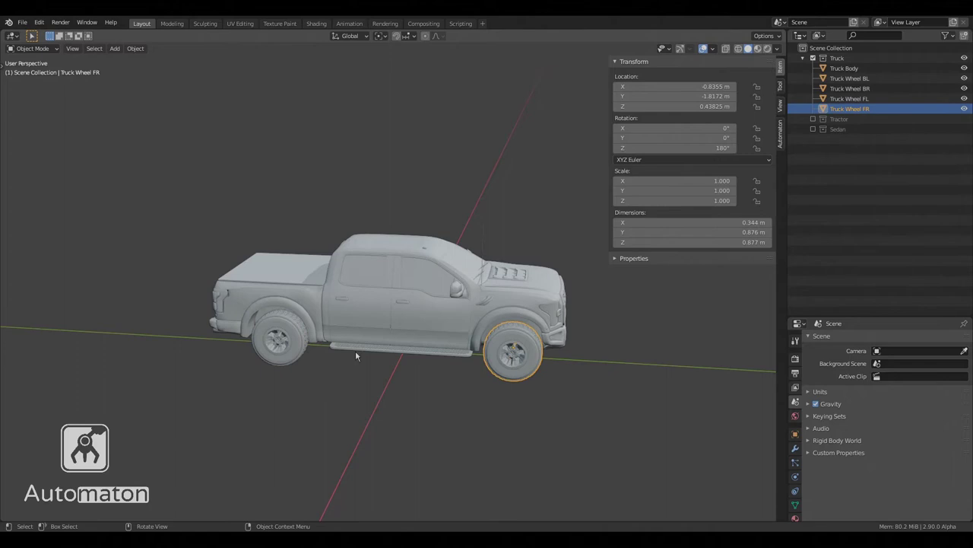
{"action": "left_click", "coordinate": [402, 318]}
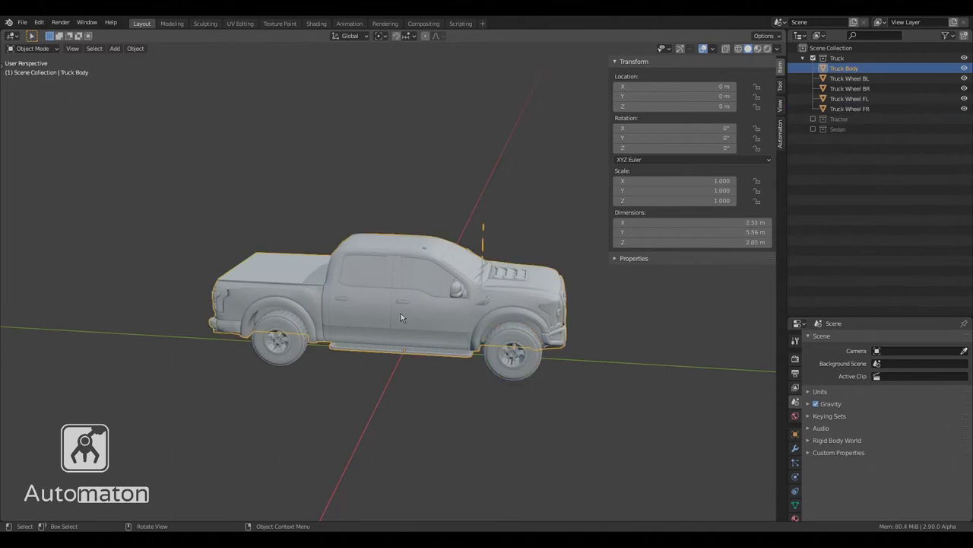
{"action": "left_click", "coordinate": [292, 350]}
{"action": "left_click", "coordinate": [513, 354]}
{"action": "middle_click_drag", "start_coordinate": [512, 354], "coordinate": [293, 384]}
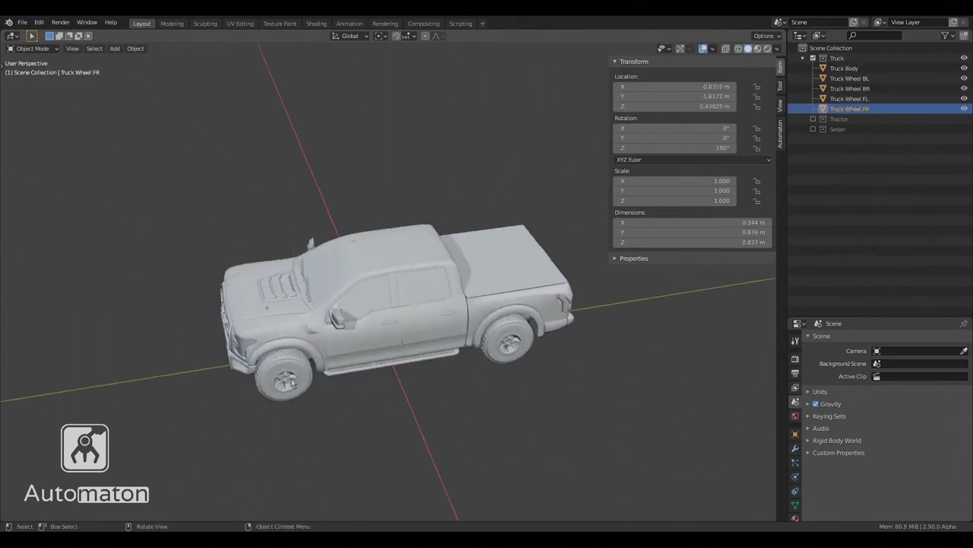
{"action": "left_click", "coordinate": [292, 383]}
{"action": "left_click", "coordinate": [517, 348]}
{"action": "middle_click_drag", "start_coordinate": [424, 391], "coordinate": [424, 366]}
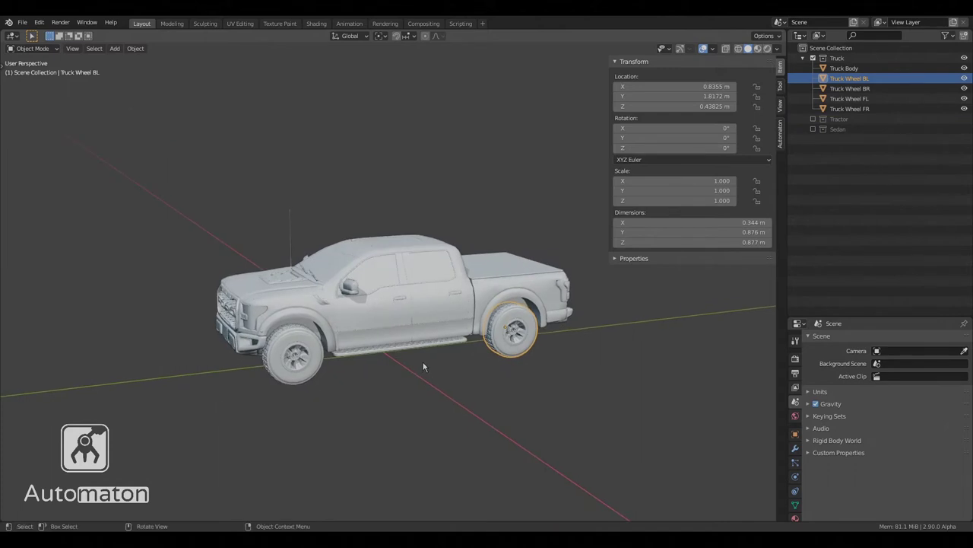
{"action": "key", "text": "KP_1"}
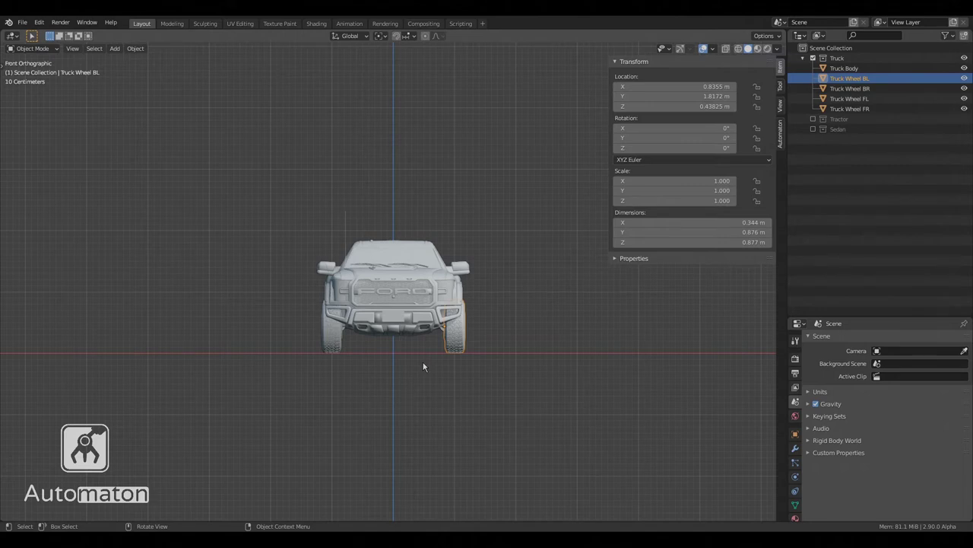
{"action": "key", "text": "KP_3"}
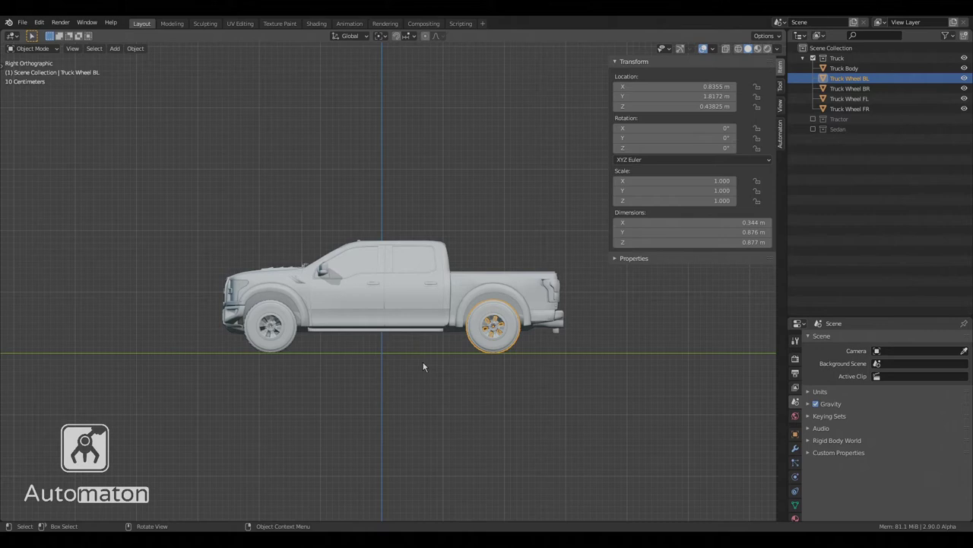
Select all truck parts, trial a vertical move, then mark lines through the front and rear wheels.
{"action": "key", "text": "a"}
{"action": "scroll", "coordinate": [426, 380], "scroll_direction": "up", "scroll_amount": 3}
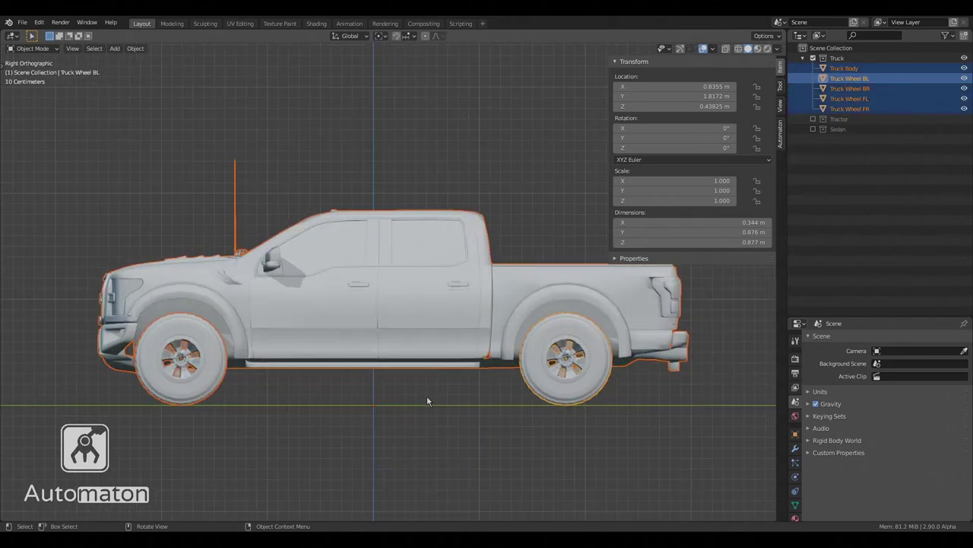
{"action": "key", "text": "g"}
{"action": "key", "text": "z"}
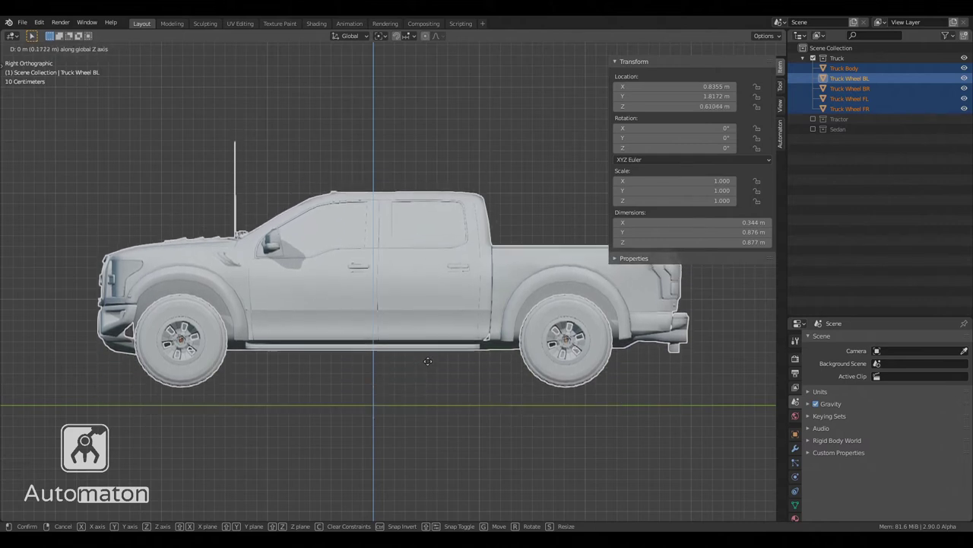
{"action": "right_click", "coordinate": [429, 361]}
{"action": "key", "text": "Home"}
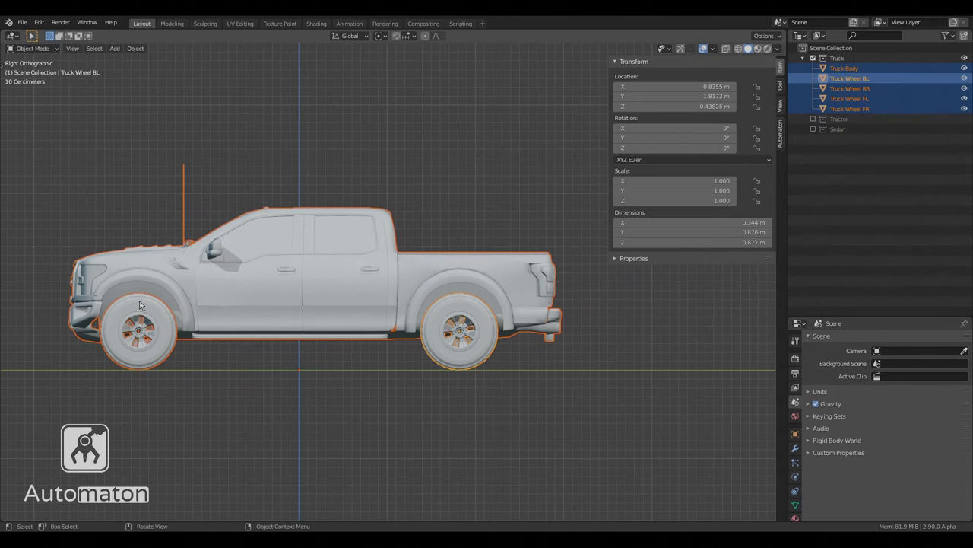
{"action": "left_click_drag", "start_coordinate": [139, 302], "coordinate": [139, 371]}
{"action": "left_click_drag", "start_coordinate": [463, 304], "coordinate": [465, 383]}
Frame the rear-left wheel from the side and test-spin it around its axle.
{"action": "middle_click_drag", "start_coordinate": [456, 384], "coordinate": [466, 398]}
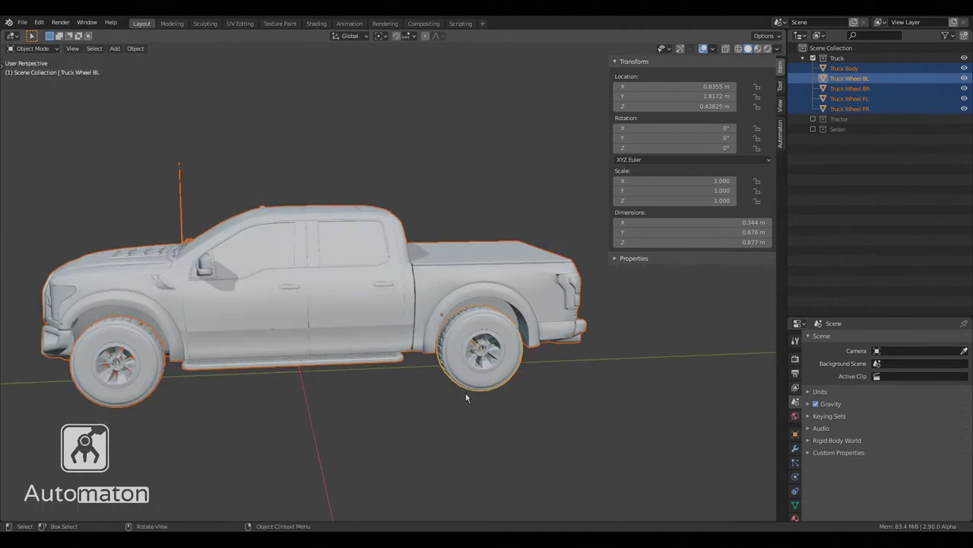
{"action": "left_click", "coordinate": [499, 376]}
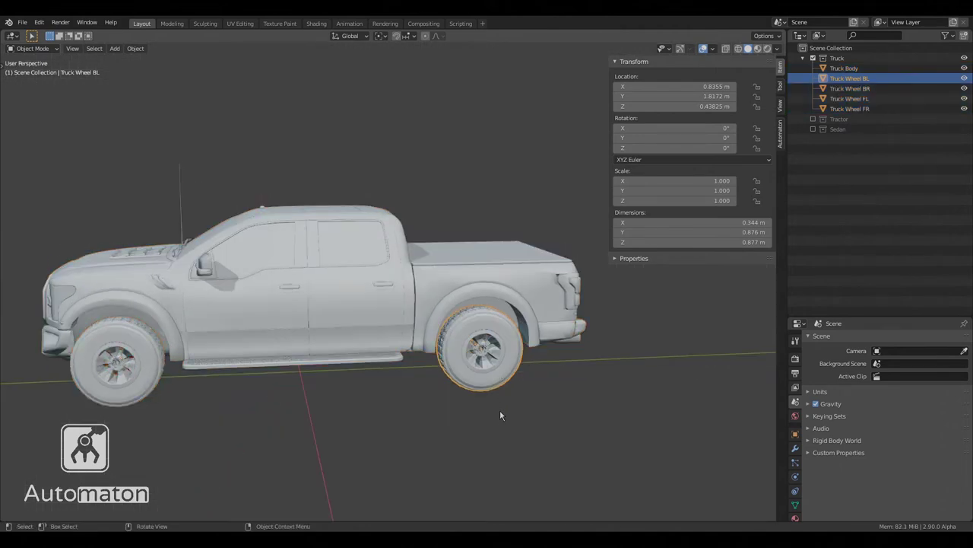
{"action": "key", "text": "KP_Decimal"}
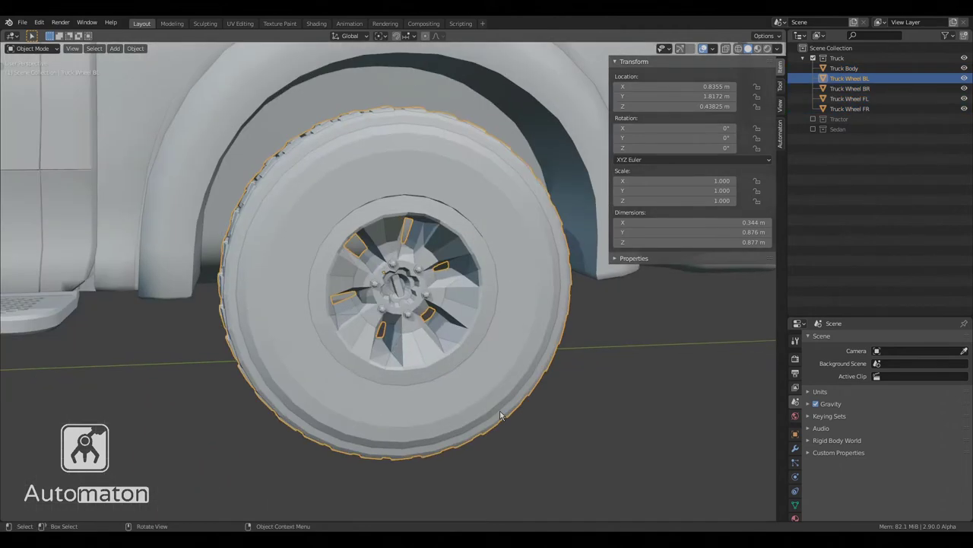
{"action": "key", "text": "KP_3"}
{"action": "scroll", "coordinate": [502, 409], "scroll_direction": "down", "scroll_amount": 3}
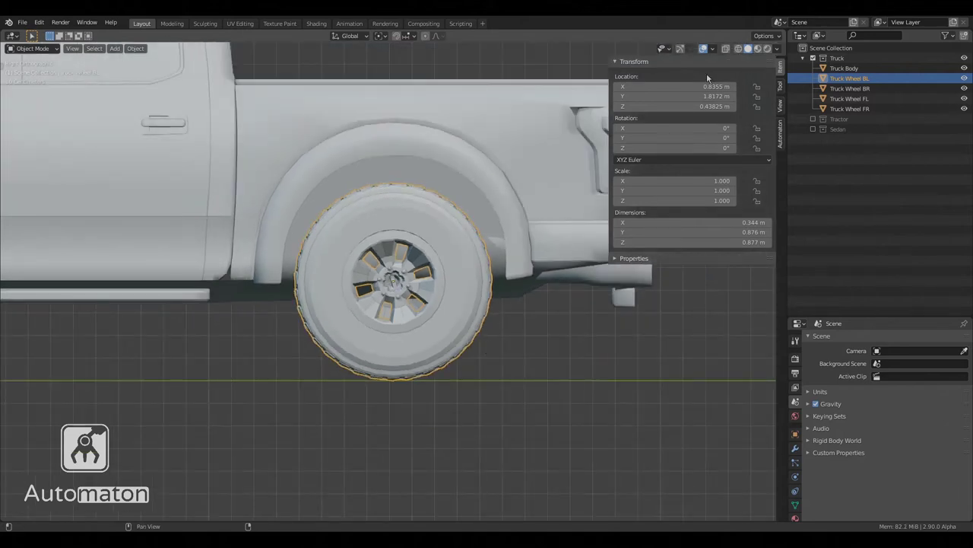
{"action": "left_click_drag", "start_coordinate": [707, 127], "coordinate": [585, 128]}
{"action": "key", "text": "Escape"}
Frame the front-left wheel from the front and test-steer it around Z.
{"action": "scroll", "coordinate": [422, 280], "scroll_direction": "down", "scroll_amount": 5}
{"action": "middle_click_drag", "start_coordinate": [342, 341], "coordinate": [395, 365]}
{"action": "left_click", "coordinate": [243, 362]}
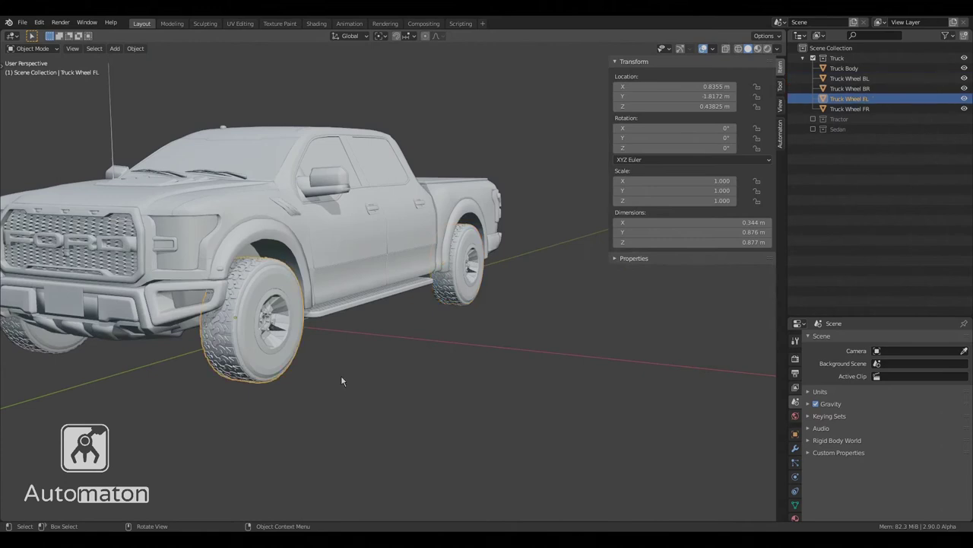
{"action": "key", "text": "KP_1"}
{"action": "key", "text": "KP_Decimal"}
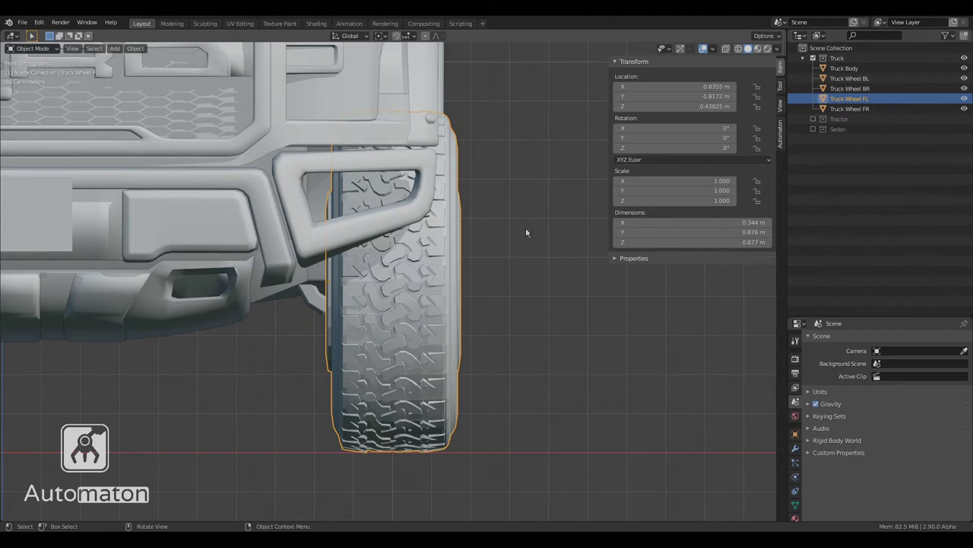
{"action": "mouse_move", "coordinate": [679, 147]}
{"action": "left_mouse_down"}
{"action": "mouse_move", "coordinate": [715, 147]}
{"action": "mouse_move", "coordinate": [673, 147]}
{"action": "mouse_move", "coordinate": [711, 147]}
{"action": "mouse_move", "coordinate": [690, 148]}
{"action": "left_mouse_up"}
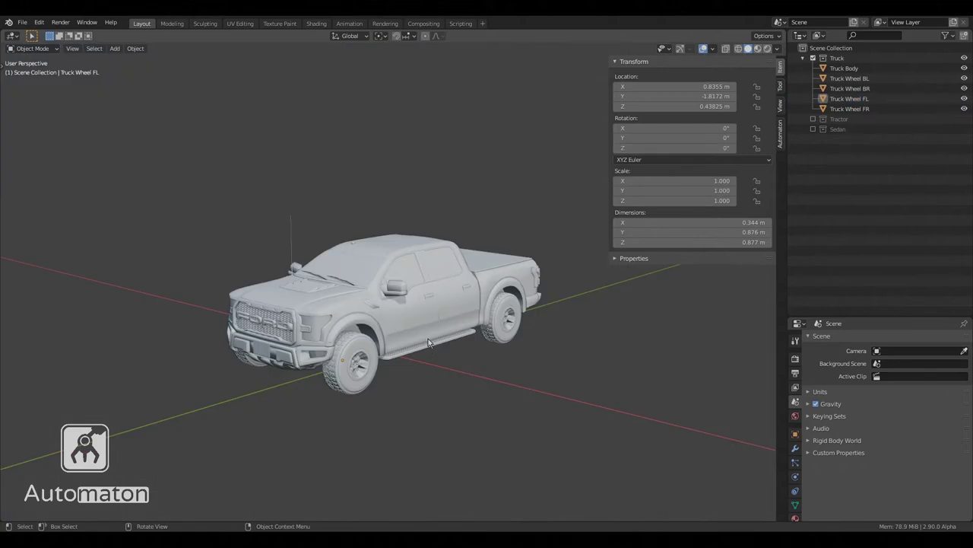
Select all four wheels with Truck Body active, enable Automaton Vehicle and create the rig.
{"action": "left_click", "coordinate": [364, 388]}
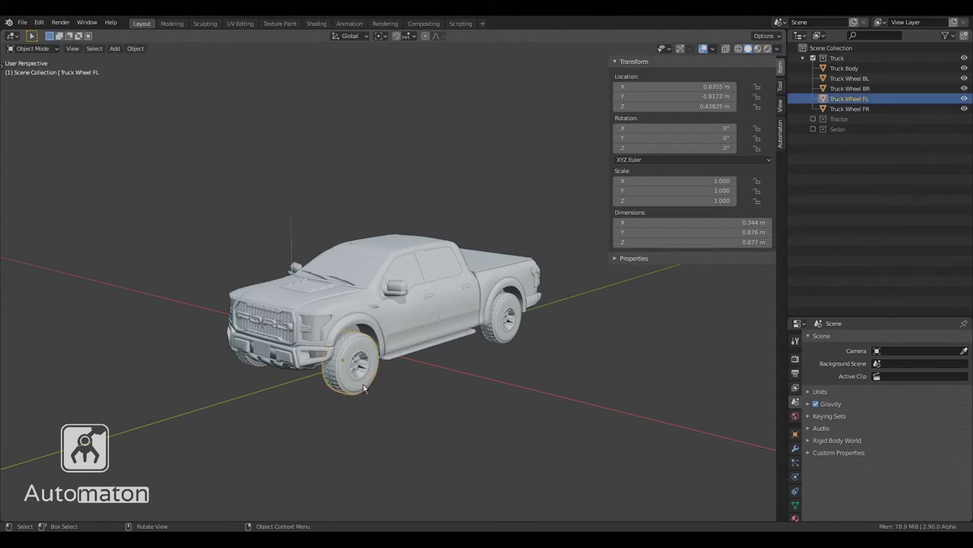
{"action": "left_click", "coordinate": [500, 319], "text": "shift"}
{"action": "middle_click_drag", "start_coordinate": [500, 320], "coordinate": [423, 421]}
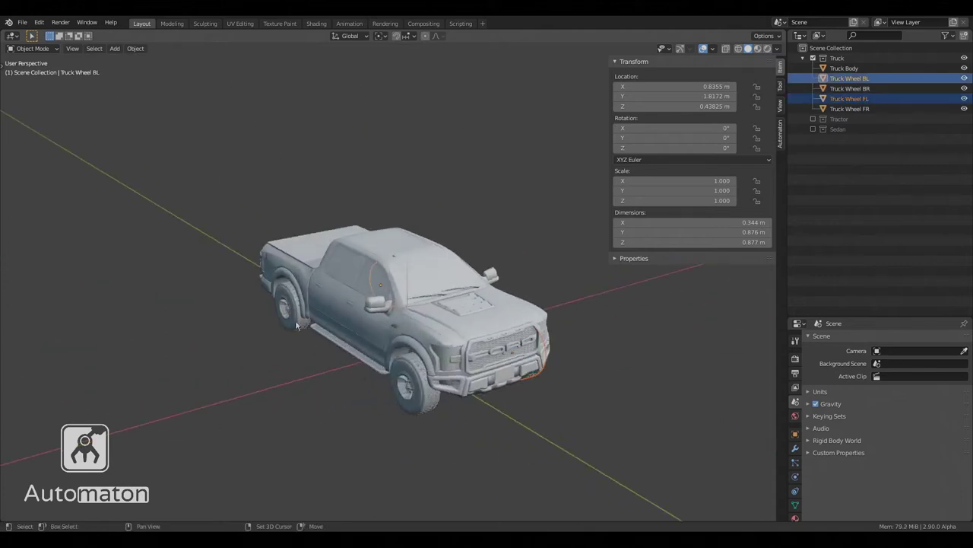
{"action": "left_click", "coordinate": [287, 321], "text": "shift"}
{"action": "left_click", "coordinate": [423, 401], "text": "shift"}
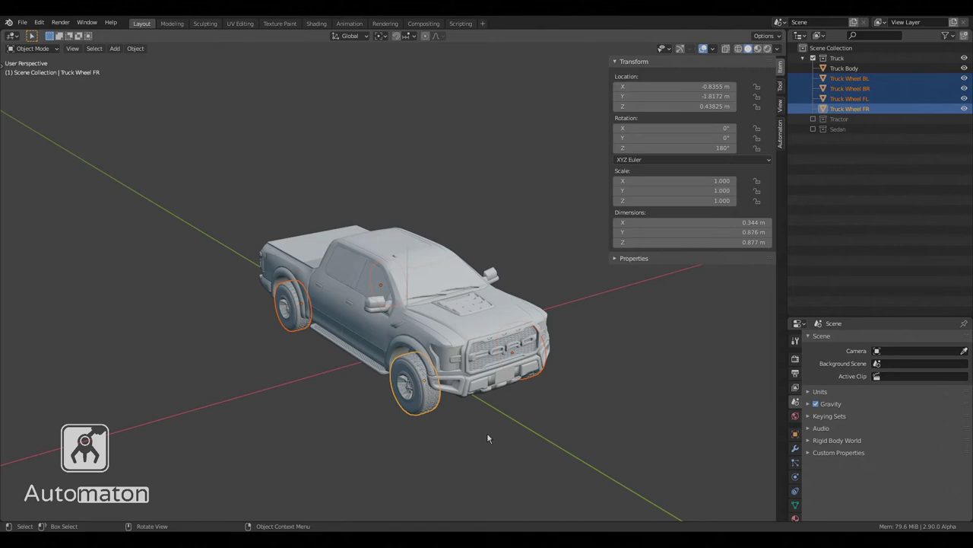
{"action": "middle_click_drag", "start_coordinate": [487, 432], "coordinate": [395, 388]}
{"action": "left_click", "coordinate": [426, 403], "text": "shift"}
{"action": "left_click", "coordinate": [780, 136]}
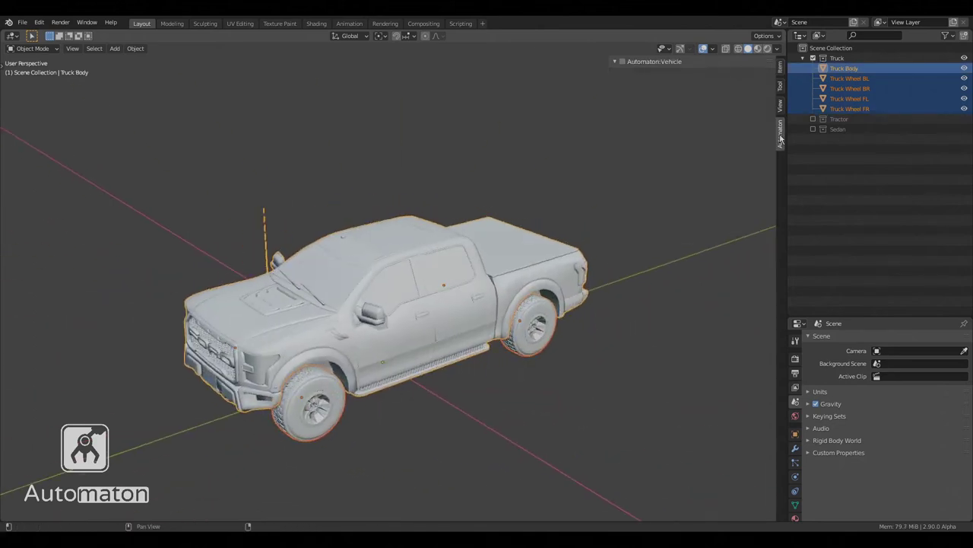
{"action": "left_click", "coordinate": [623, 62]}
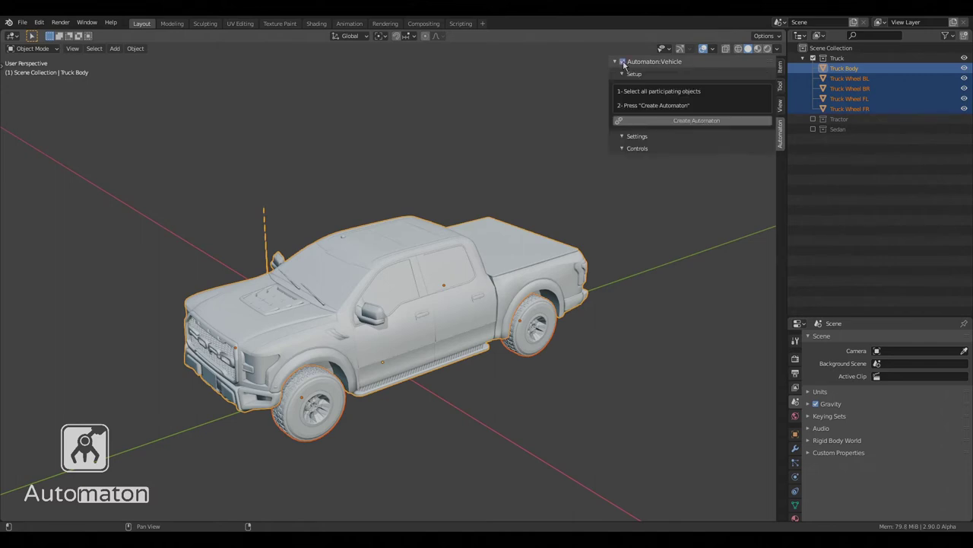
{"action": "left_click", "coordinate": [701, 121]}
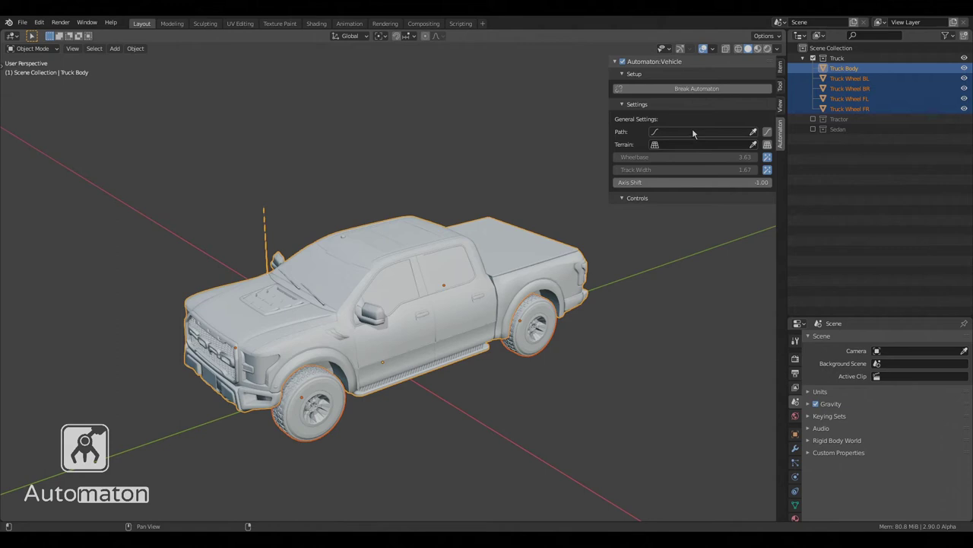
Create a new Path object for the truck rig to follow, then look it over.
{"action": "left_click", "coordinate": [753, 132]}
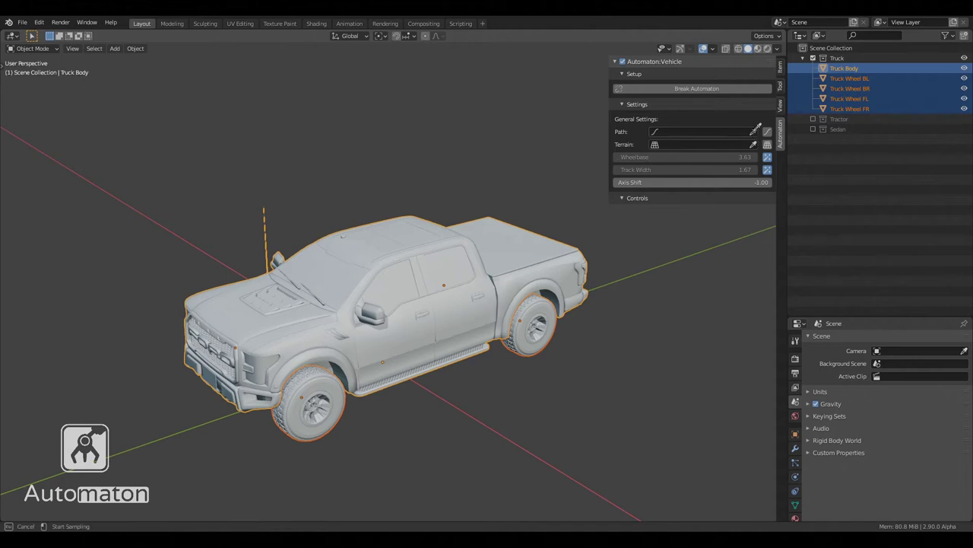
{"action": "key", "text": "Escape"}
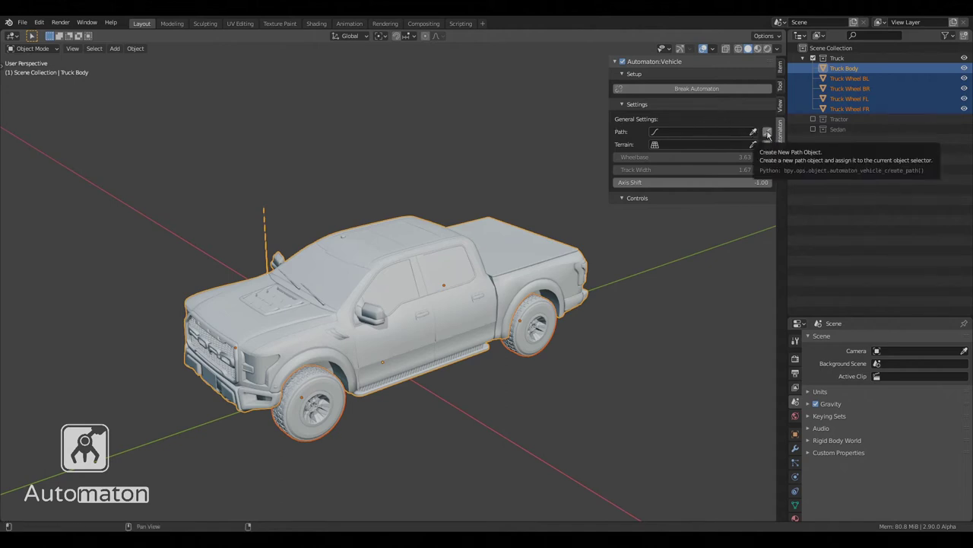
{"action": "left_click", "coordinate": [767, 133]}
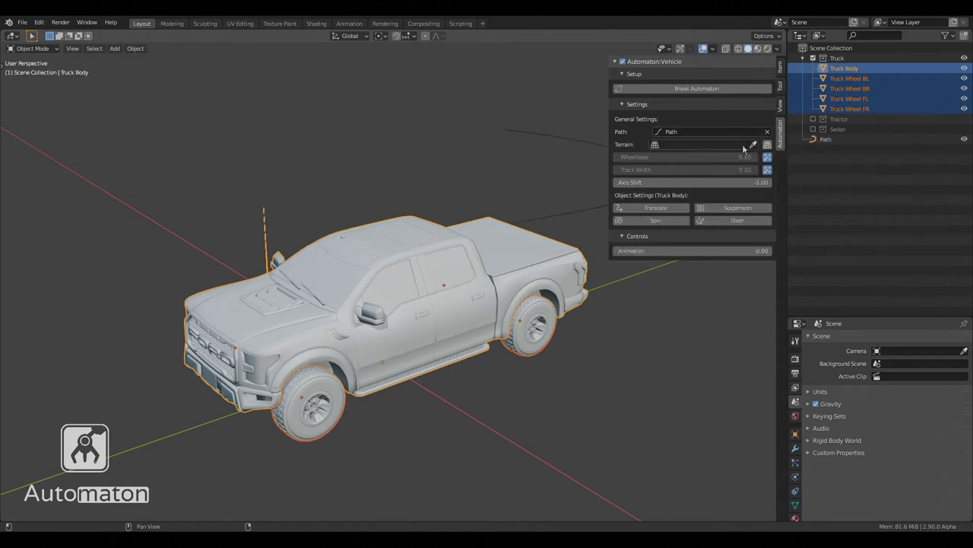
{"action": "middle_click_drag", "start_coordinate": [483, 415], "coordinate": [282, 264]}
{"action": "middle_click_drag", "start_coordinate": [325, 199], "coordinate": [522, 345]}
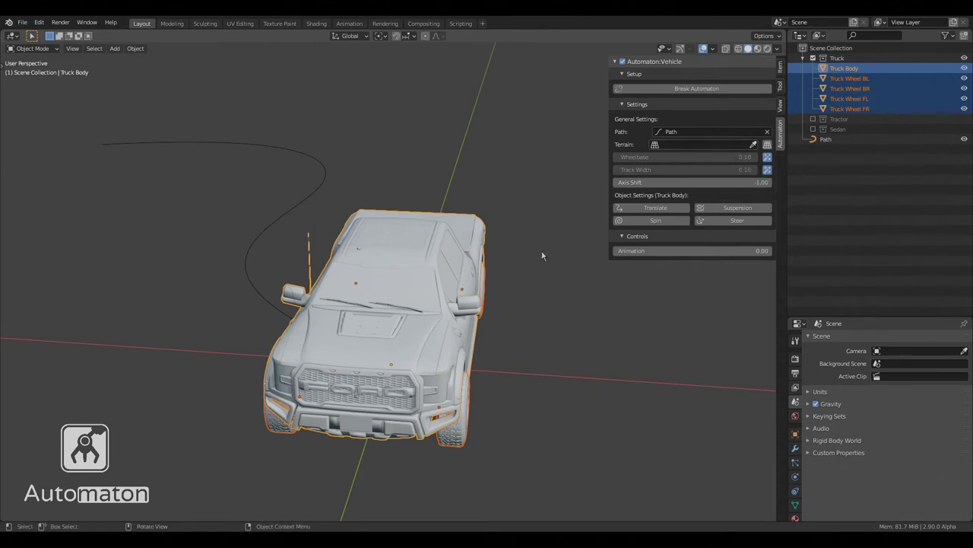
{"action": "middle_click_drag", "start_coordinate": [540, 254], "coordinate": [473, 316]}
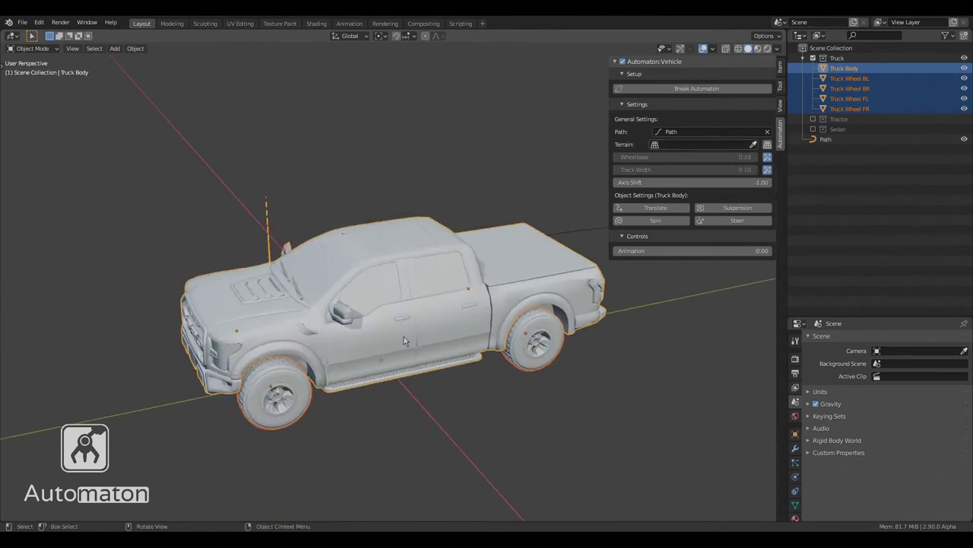
{"action": "middle_click_drag", "start_coordinate": [404, 340], "coordinate": [609, 320]}
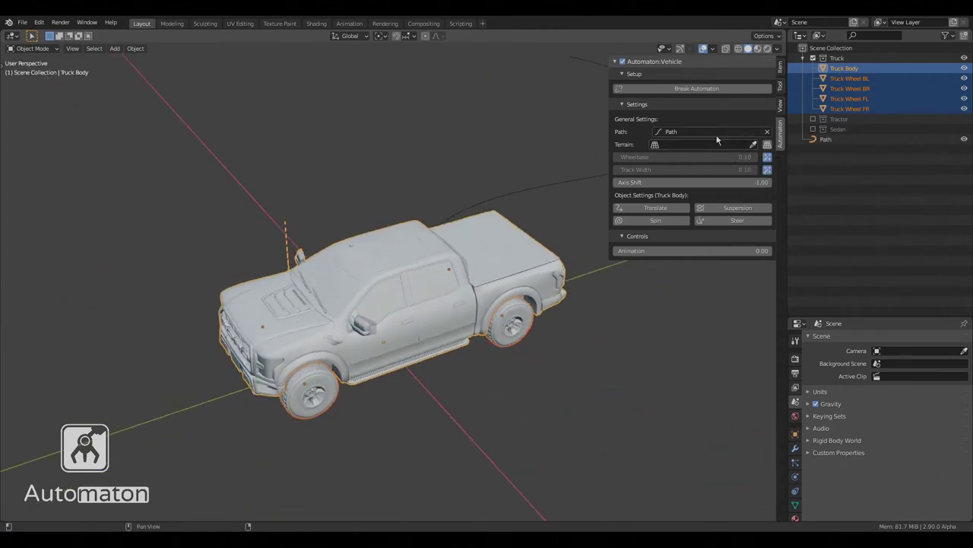
Generate a wavy Terrain mesh under the truck, then select Truck Body alone.
{"action": "left_click", "coordinate": [768, 149]}
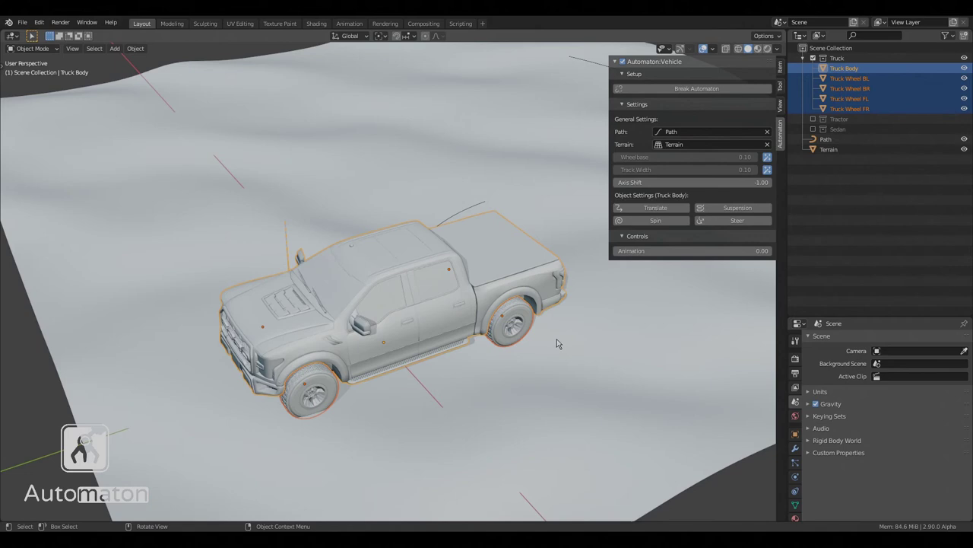
{"action": "middle_click_drag", "start_coordinate": [560, 336], "coordinate": [394, 356]}
{"action": "left_click", "coordinate": [298, 348]}
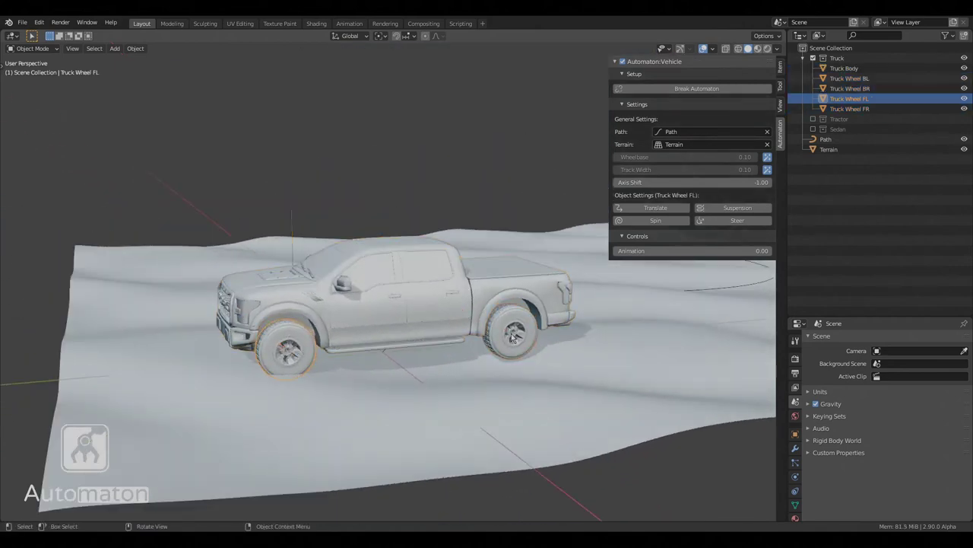
{"action": "left_click", "coordinate": [509, 333]}
{"action": "left_click", "coordinate": [417, 327]}
{"action": "left_click", "coordinate": [290, 356]}
{"action": "middle_click_drag", "start_coordinate": [329, 362], "coordinate": [468, 305]}
{"action": "left_click", "coordinate": [426, 305]}
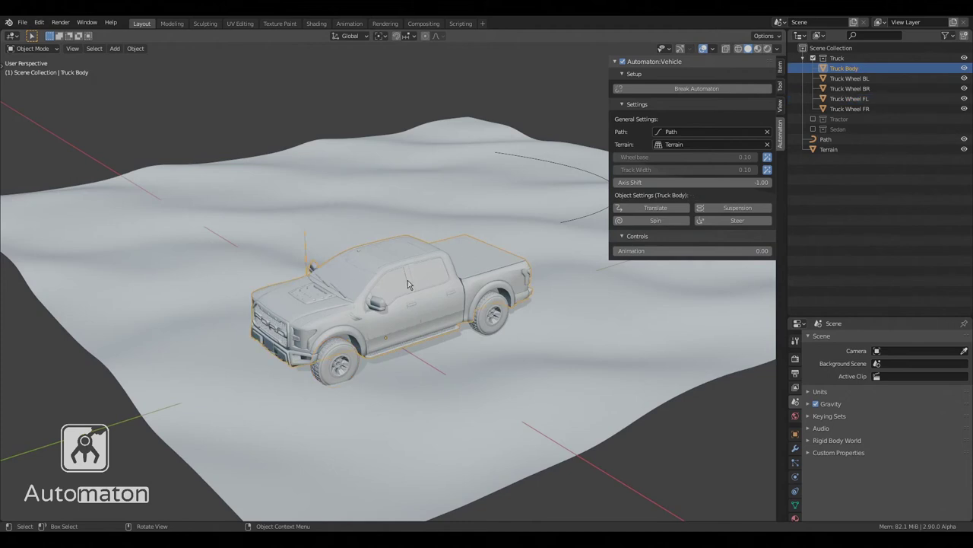
Enable Translate for Truck Body and set Animation to 0.30 along the Path.
{"action": "left_click", "coordinate": [652, 210]}
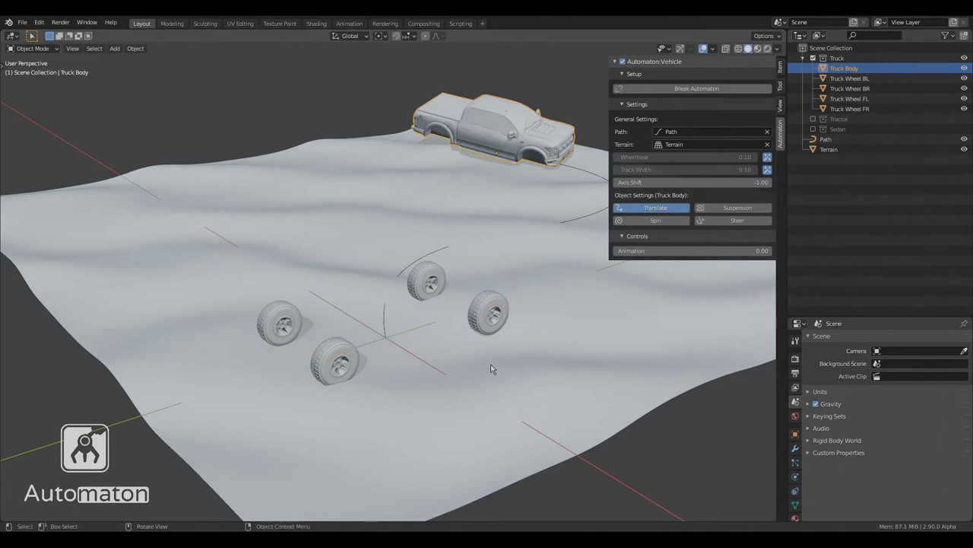
{"action": "middle_click_drag", "start_coordinate": [495, 369], "coordinate": [577, 335]}
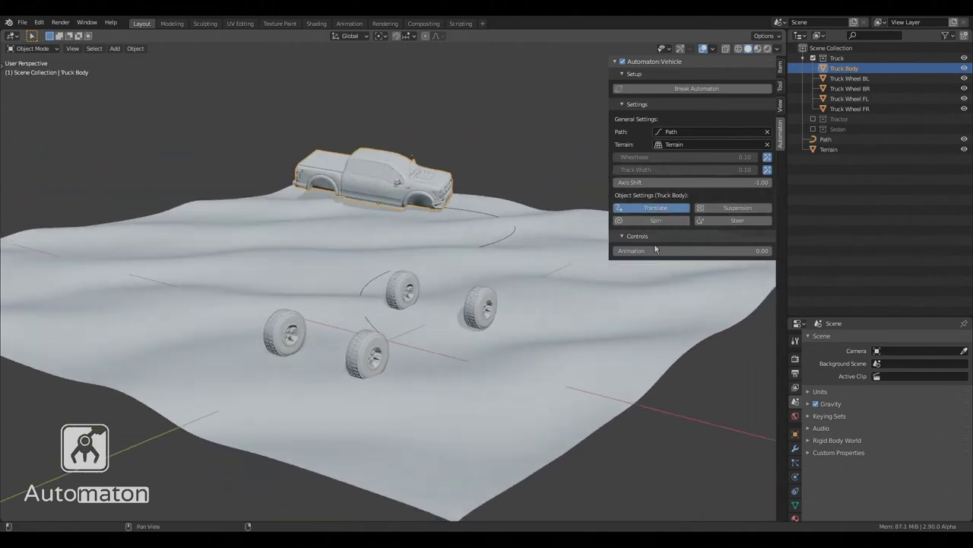
{"action": "left_click_drag", "start_coordinate": [646, 255], "coordinate": [676, 255]}
Give Truck Wheel BR Translate, Suspension and Spin, and scrub Animation to test it.
{"action": "left_click", "coordinate": [406, 294]}
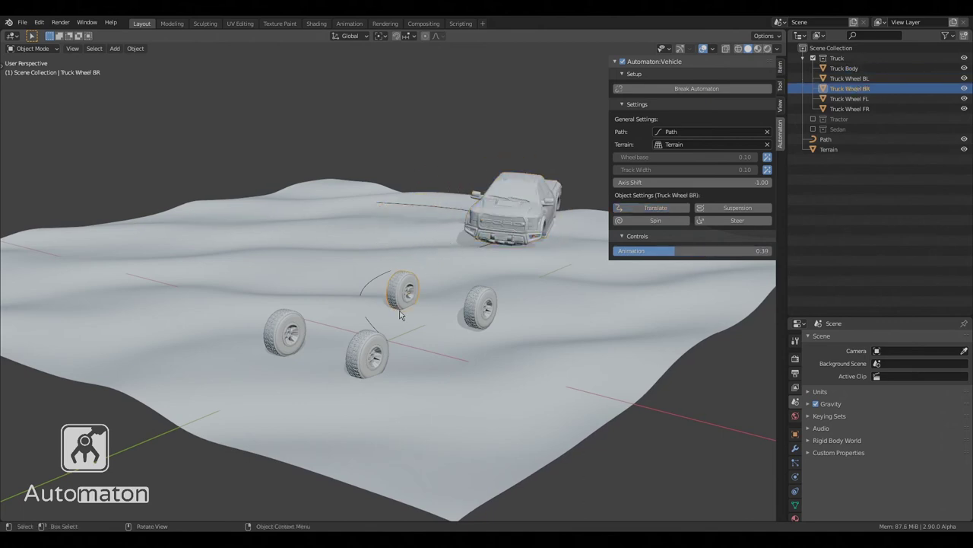
{"action": "middle_click_drag", "start_coordinate": [402, 313], "coordinate": [571, 413]}
{"action": "left_click", "coordinate": [651, 210]}
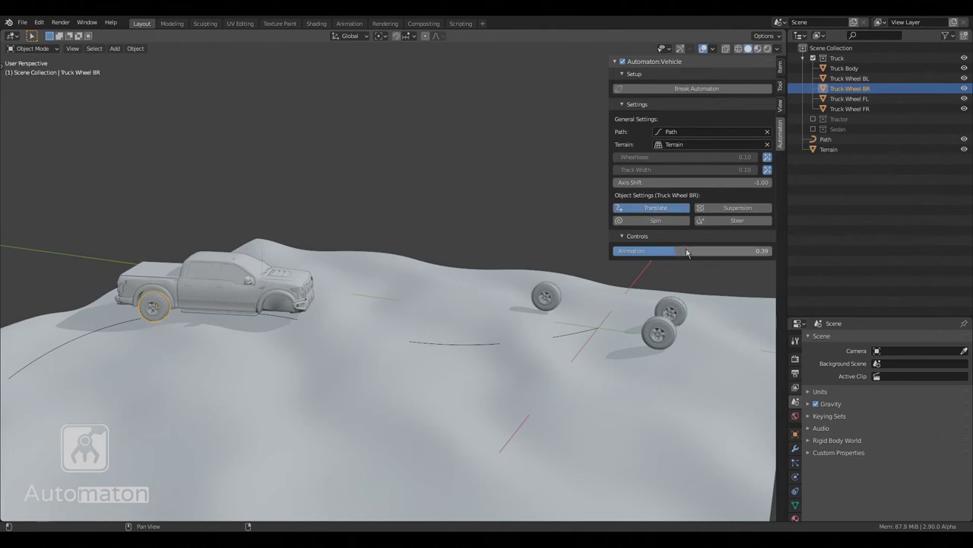
{"action": "left_click_drag", "start_coordinate": [679, 254], "coordinate": [711, 254]}
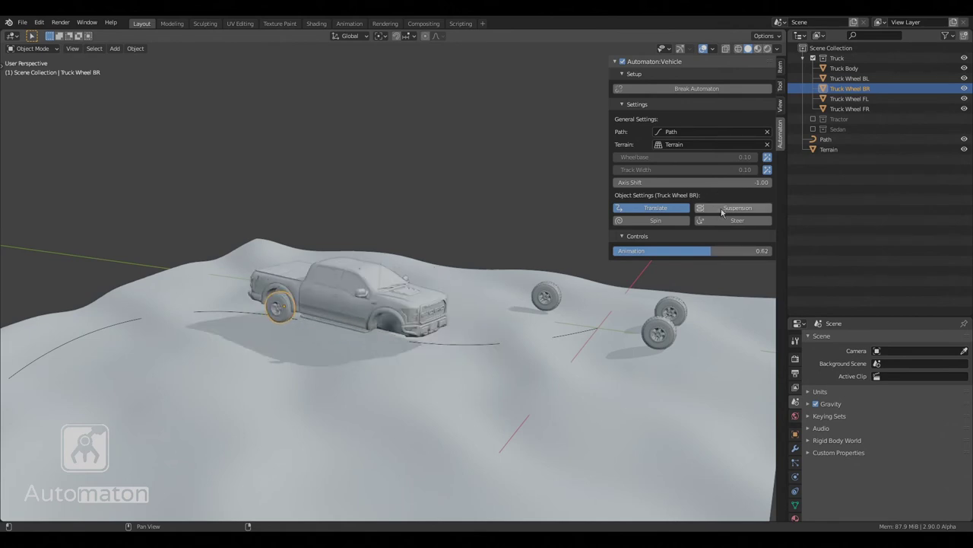
{"action": "left_click", "coordinate": [723, 211]}
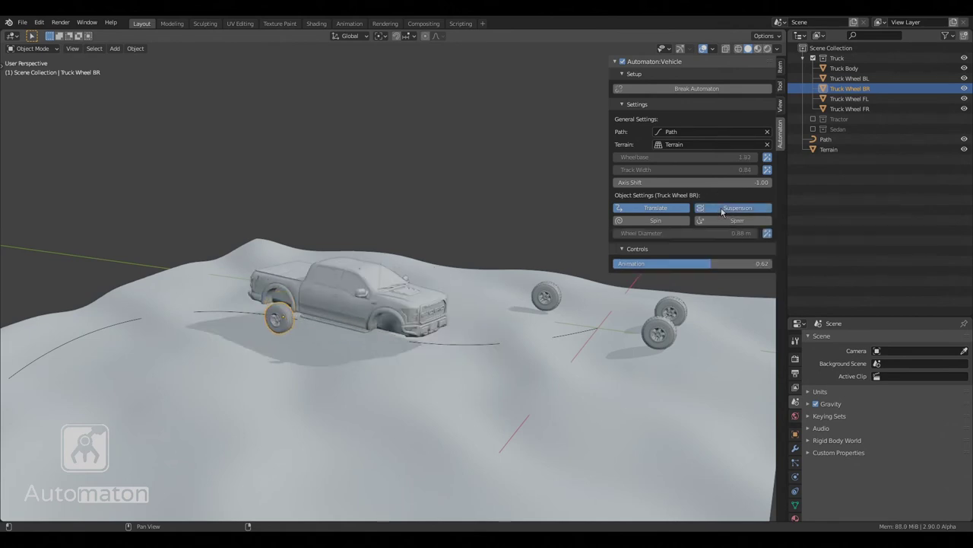
{"action": "mouse_move", "coordinate": [710, 263]}
{"action": "left_mouse_down"}
{"action": "mouse_move", "coordinate": [629, 263]}
{"action": "mouse_move", "coordinate": [701, 264]}
{"action": "left_mouse_up"}
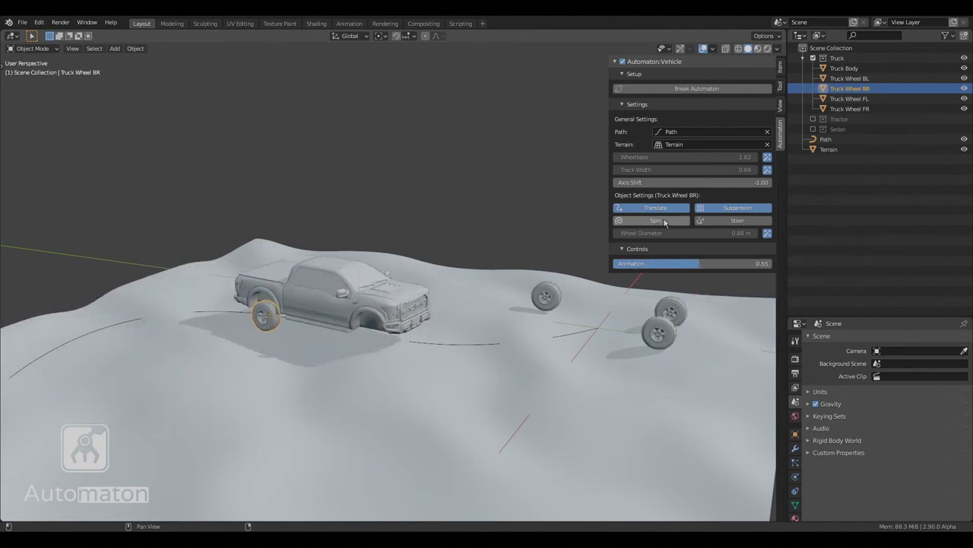
{"action": "left_click_drag", "start_coordinate": [649, 263], "coordinate": [599, 263]}
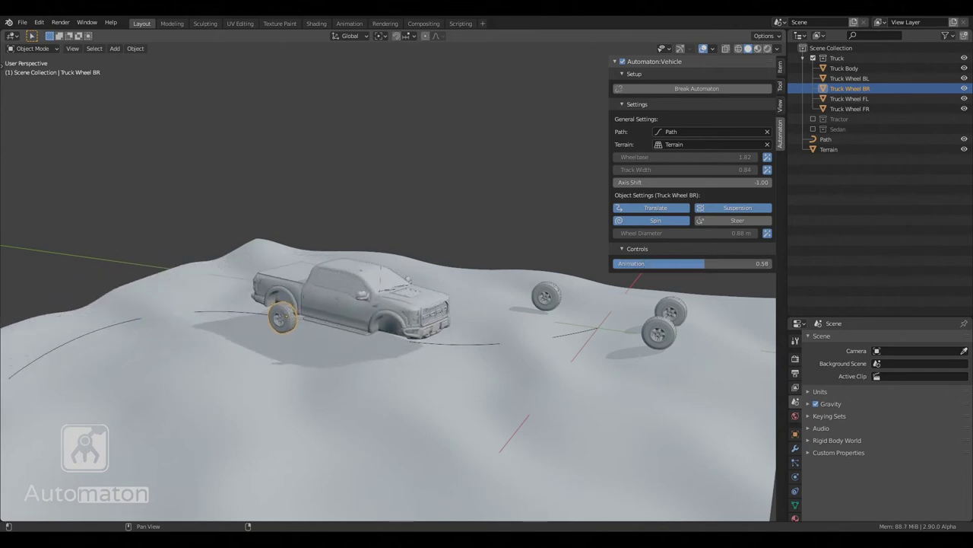
Enable Translate on Truck Wheel BL and Translate, Spin and Steer on Wheel FR, then scrub Animation.
{"action": "left_click", "coordinate": [551, 299]}
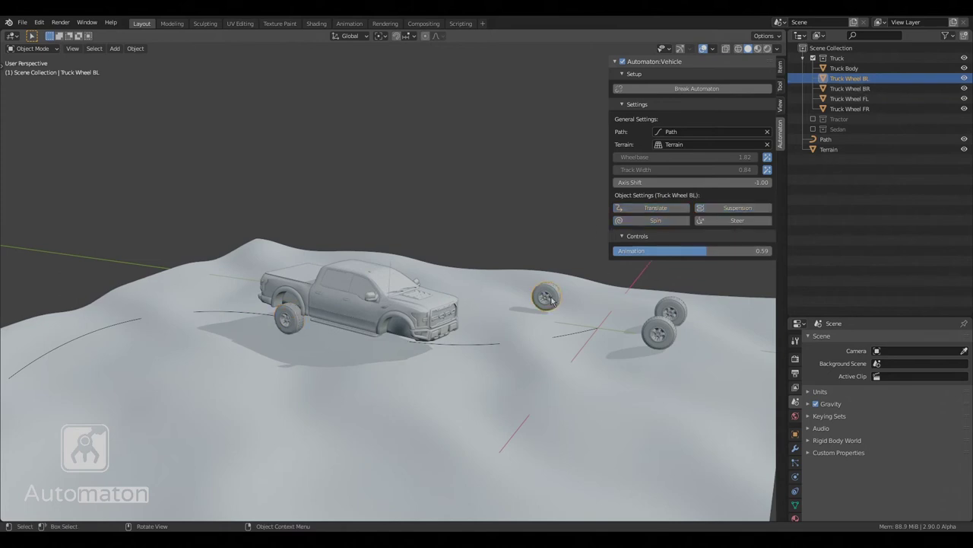
{"action": "left_click", "coordinate": [654, 208]}
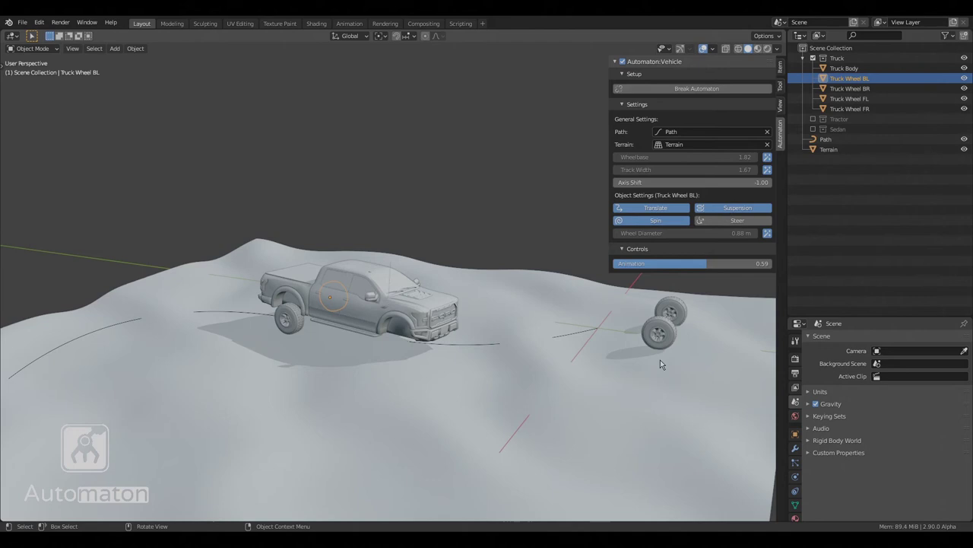
{"action": "left_click", "coordinate": [658, 335]}
{"action": "left_click", "coordinate": [666, 208]}
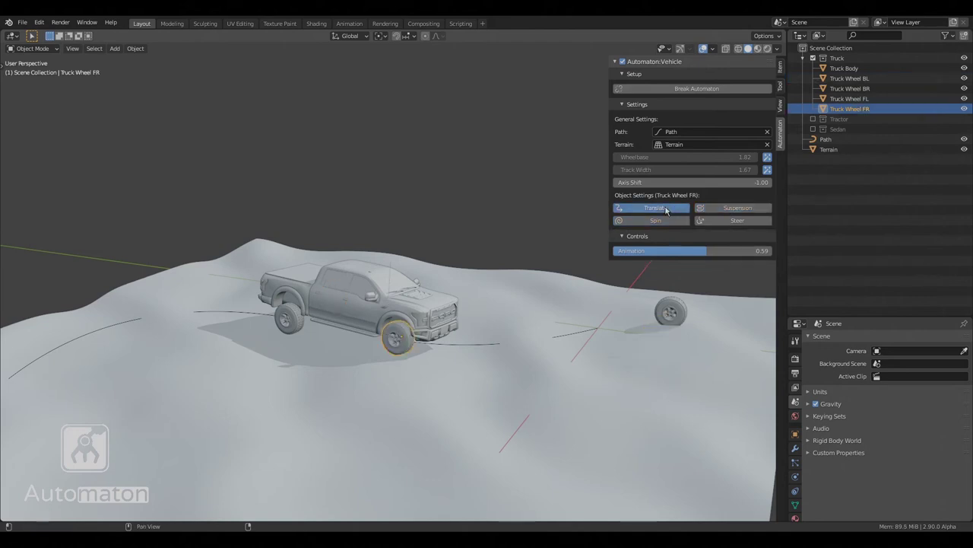
{"action": "left_click", "coordinate": [668, 219]}
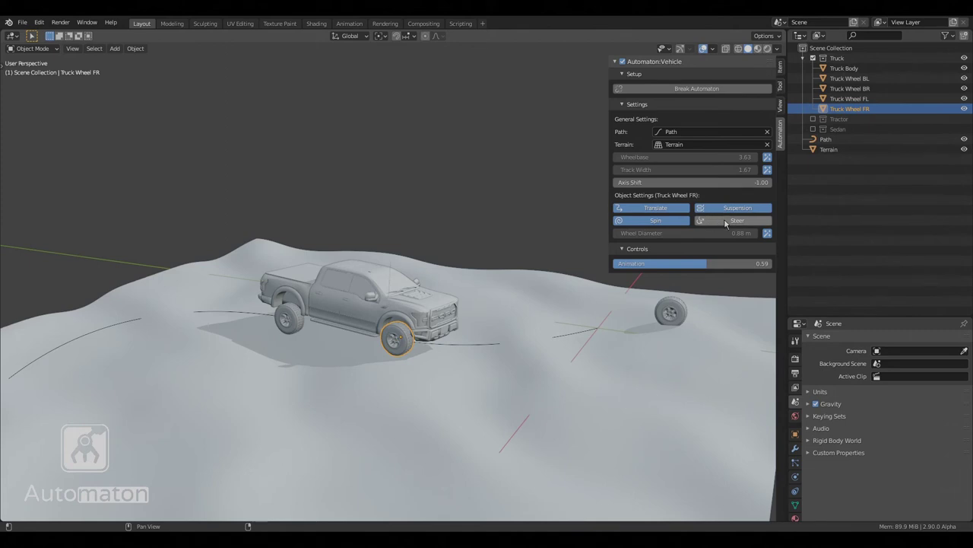
{"action": "left_click", "coordinate": [725, 222]}
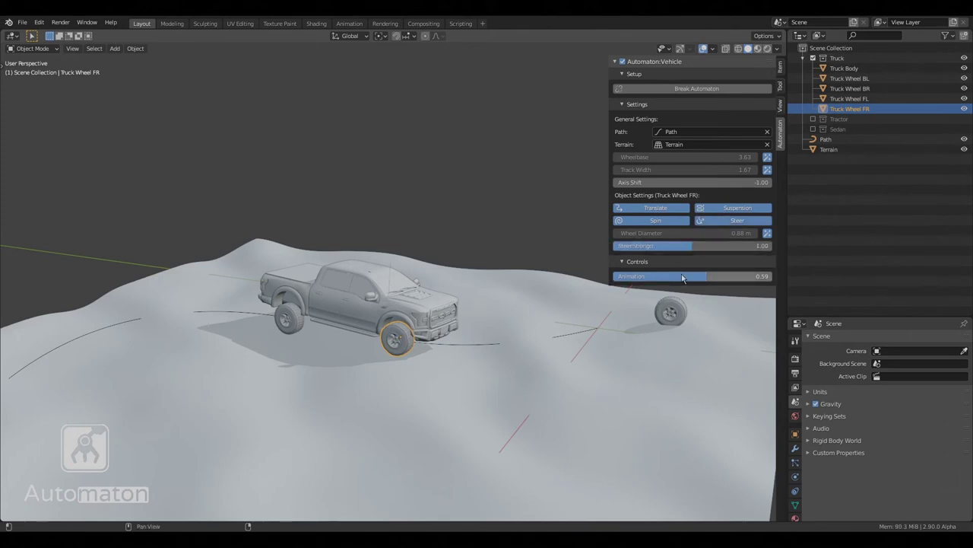
{"action": "left_click_drag", "start_coordinate": [719, 276], "coordinate": [673, 278]}
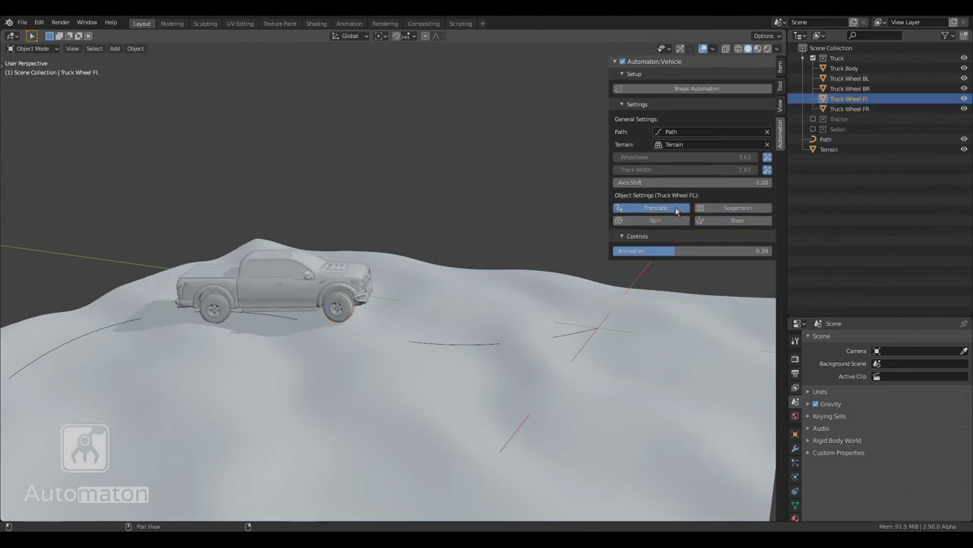
Turn on Suspension and Steer for Truck Wheel FL and scrub Animation back and forth.
{"action": "left_click_drag", "start_coordinate": [715, 209], "coordinate": [721, 222]}
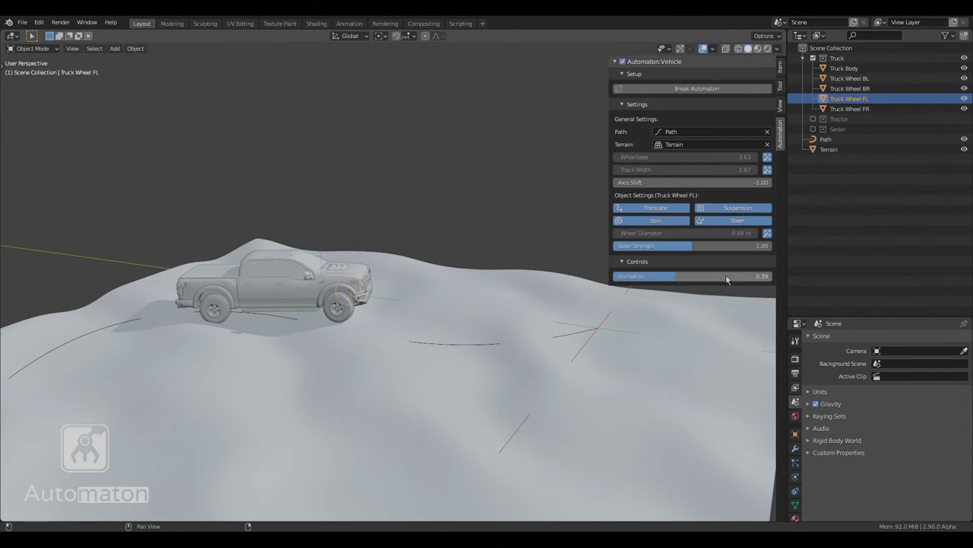
{"action": "mouse_move", "coordinate": [654, 276]}
{"action": "left_mouse_down"}
{"action": "mouse_move", "coordinate": [625, 276]}
{"action": "mouse_move", "coordinate": [716, 276]}
{"action": "mouse_move", "coordinate": [666, 276]}
{"action": "left_mouse_up"}
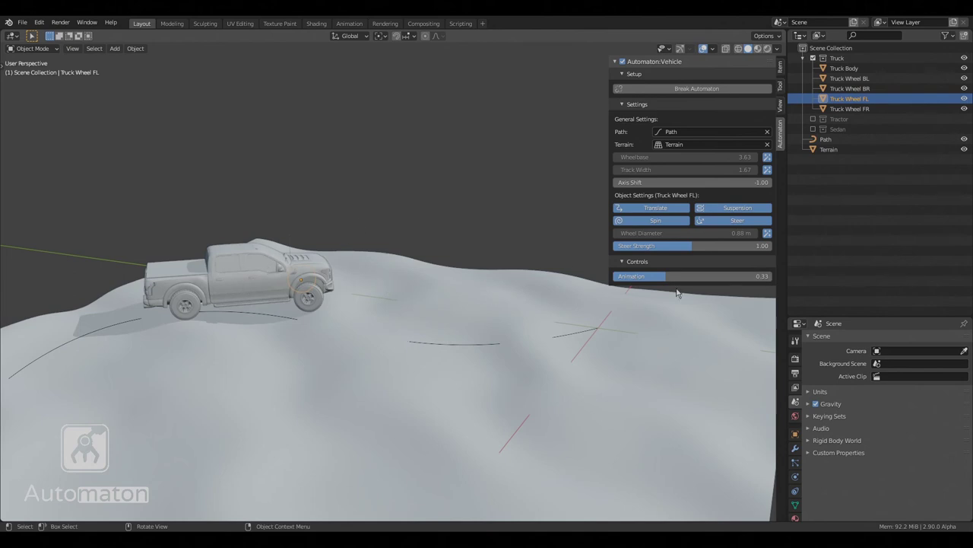
{"action": "left_click_drag", "start_coordinate": [673, 276], "coordinate": [718, 276]}
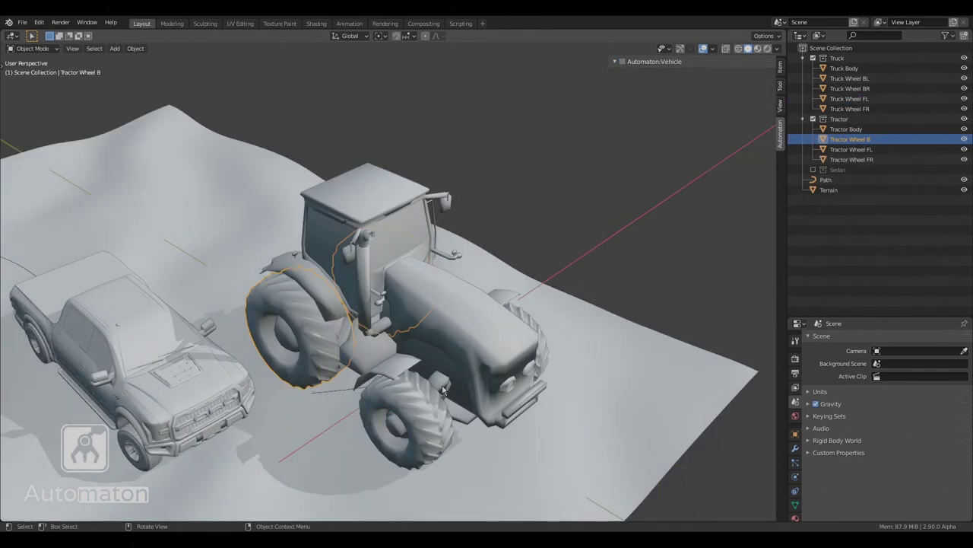
Select the tractor body and wheels, enable Automaton Vehicle and create the tractor rig.
{"action": "left_click", "coordinate": [404, 407], "text": "shift"}
{"action": "left_click", "coordinate": [464, 313], "text": "shift"}
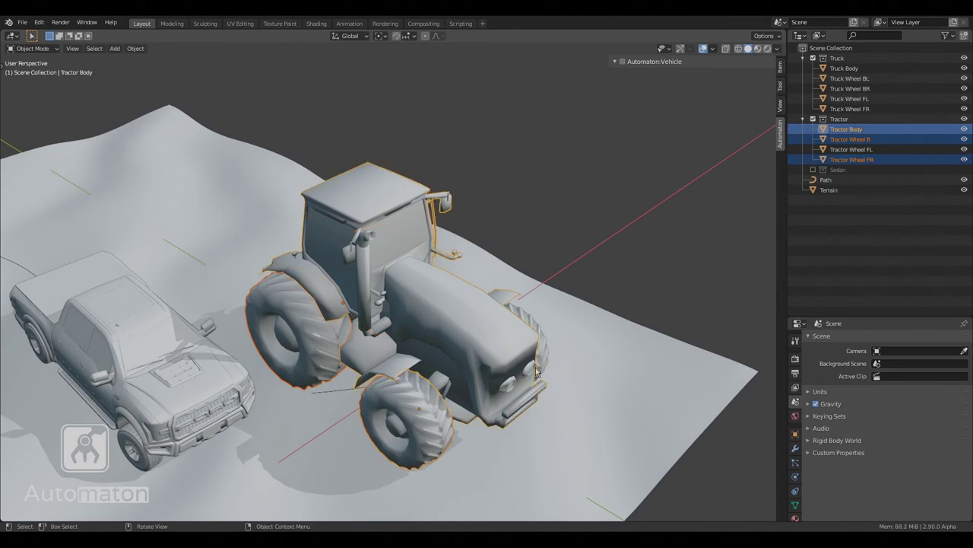
{"action": "middle_click_drag", "start_coordinate": [536, 371], "coordinate": [458, 387]}
{"action": "left_click", "coordinate": [459, 387], "text": "shift"}
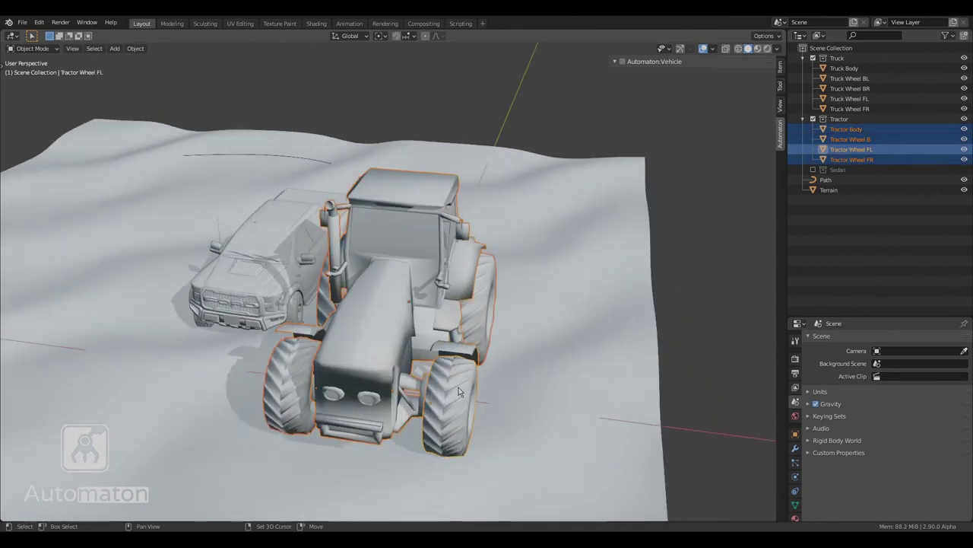
{"action": "left_click", "coordinate": [623, 63]}
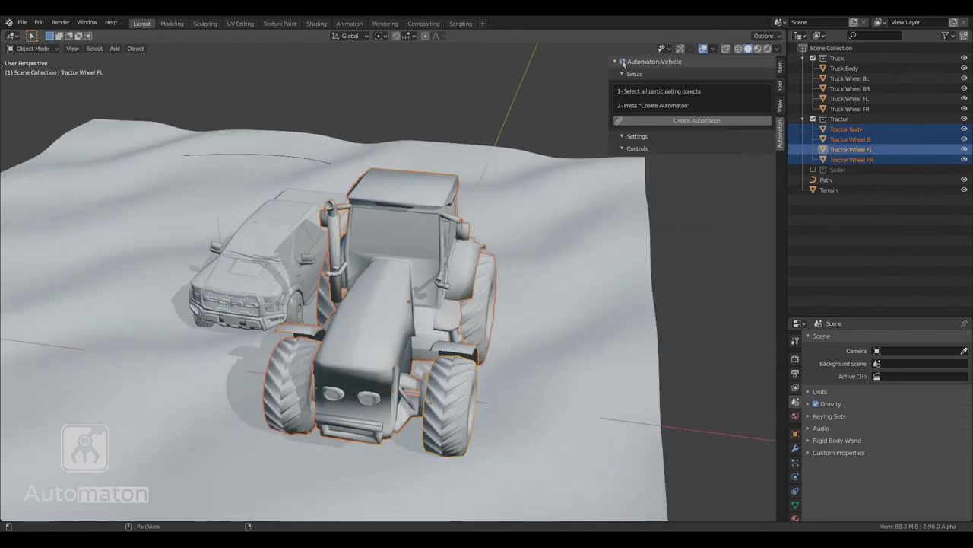
{"action": "left_click", "coordinate": [685, 121]}
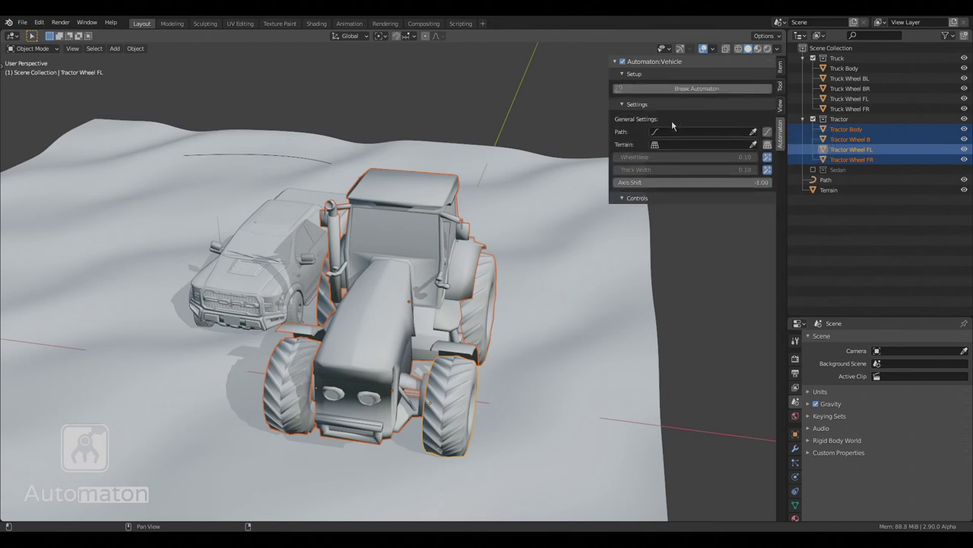
Create Path.001 for the tractor, assign Terrain as ground, and reshape the path's control points.
{"action": "middle_click_drag", "start_coordinate": [596, 253], "coordinate": [606, 286]}
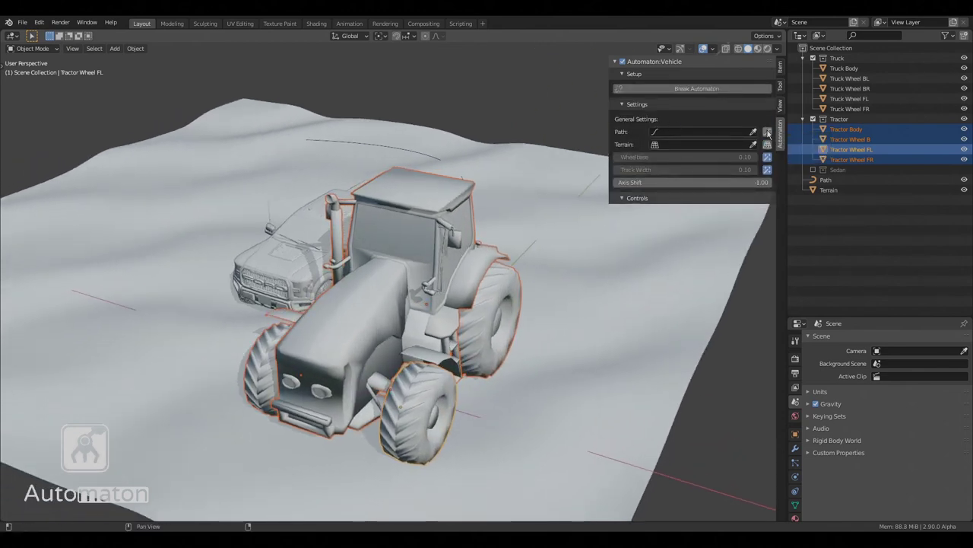
{"action": "left_click", "coordinate": [767, 132]}
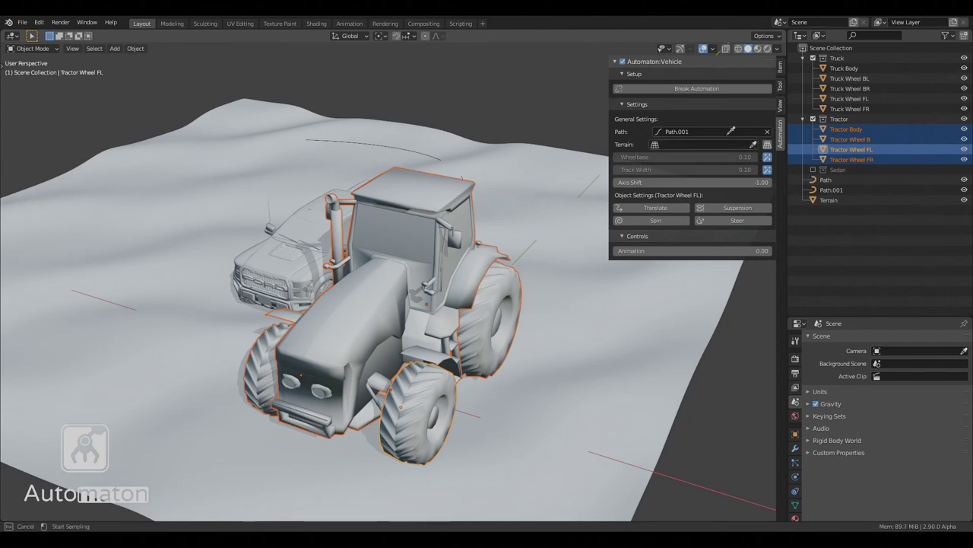
{"action": "left_click", "coordinate": [236, 168]}
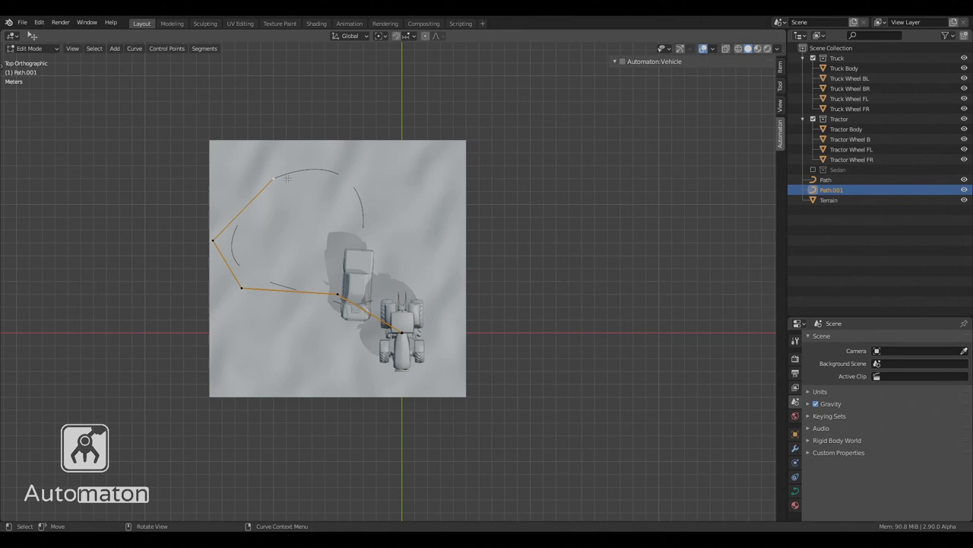
{"action": "left_click_drag", "start_coordinate": [287, 178], "coordinate": [277, 154]}
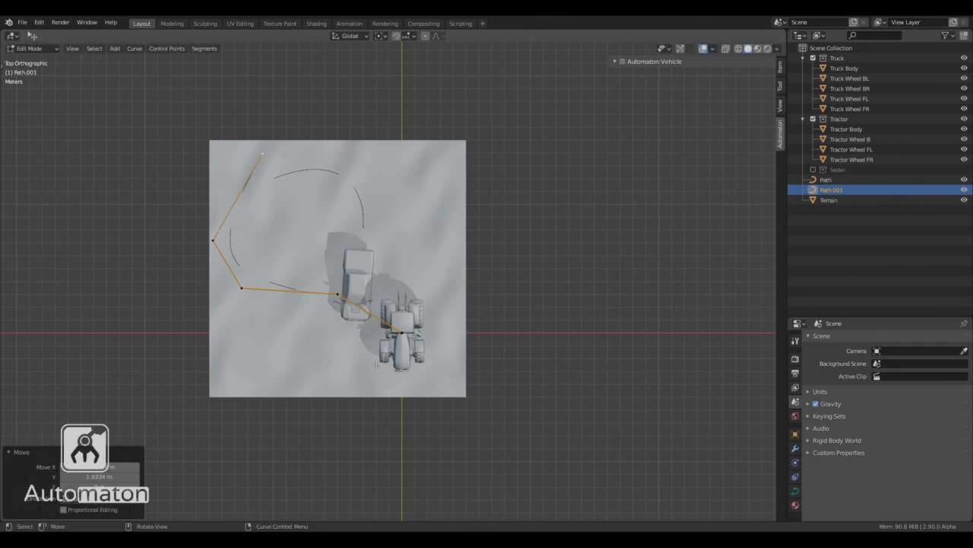
{"action": "left_click_drag", "start_coordinate": [404, 333], "coordinate": [329, 378]}
{"action": "left_click_drag", "start_coordinate": [338, 294], "coordinate": [263, 335]}
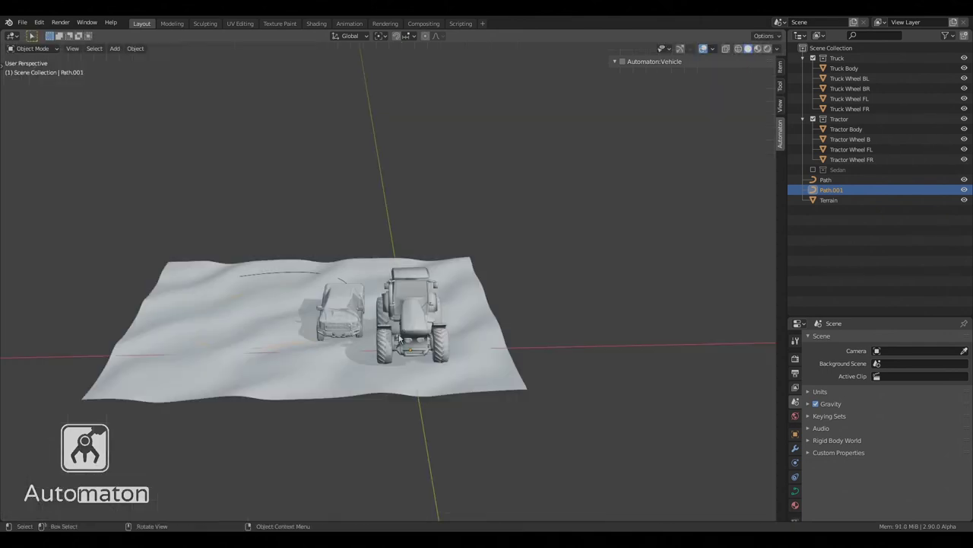
Enable Translate on Tractor Body so it follows the path.
{"action": "left_click", "coordinate": [417, 344]}
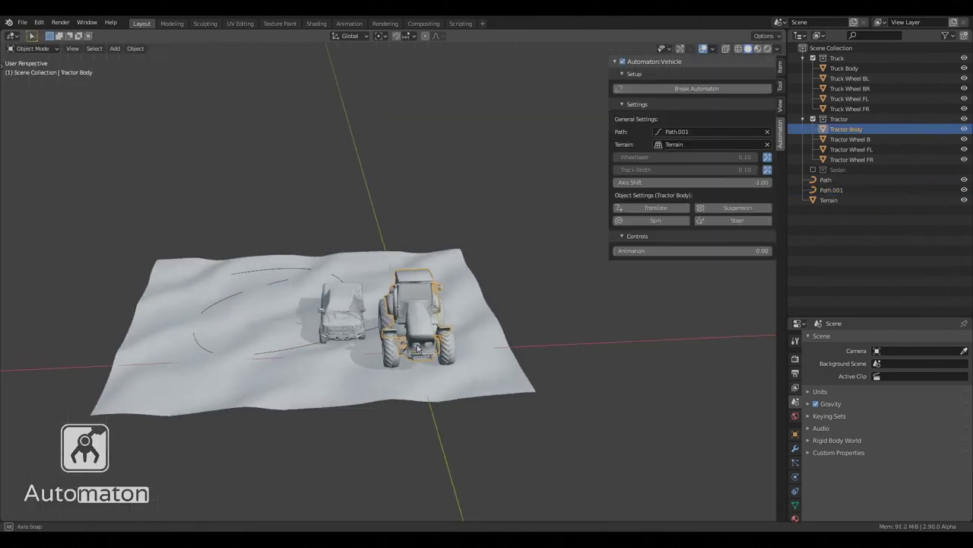
{"action": "middle_click_drag", "start_coordinate": [416, 344], "coordinate": [459, 348]}
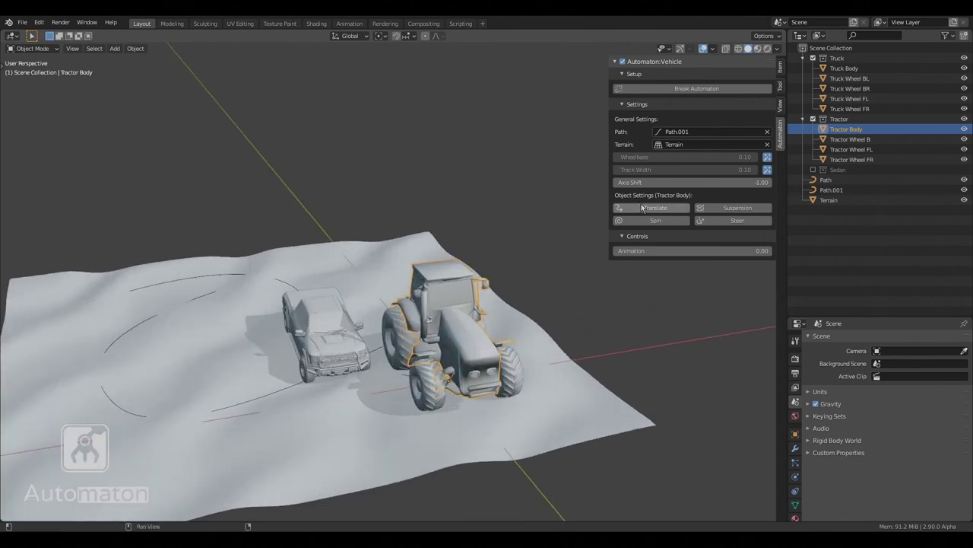
{"action": "left_click", "coordinate": [645, 209]}
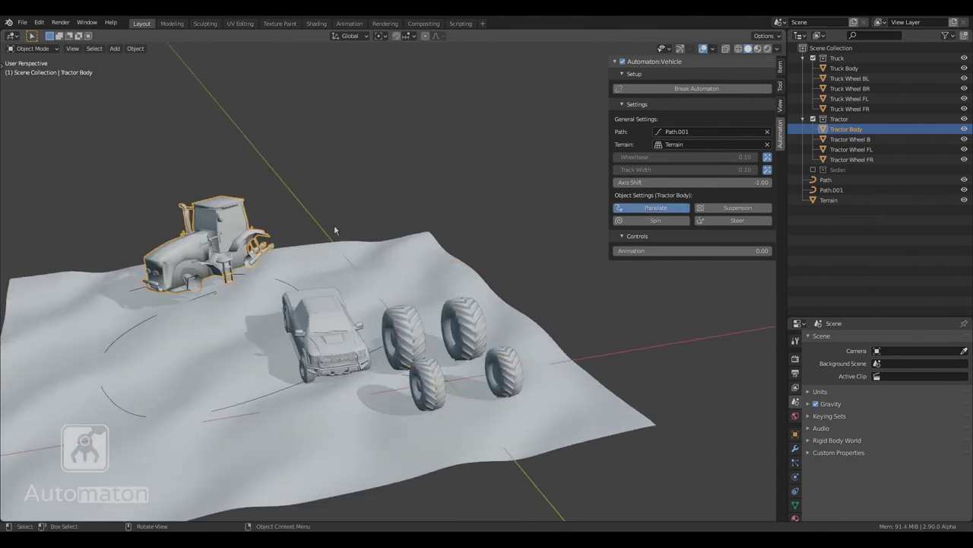
Enable Translate and Spin on Tractor Wheel B.
{"action": "left_click", "coordinate": [414, 337]}
{"action": "middle_click_drag", "start_coordinate": [415, 337], "coordinate": [518, 338]}
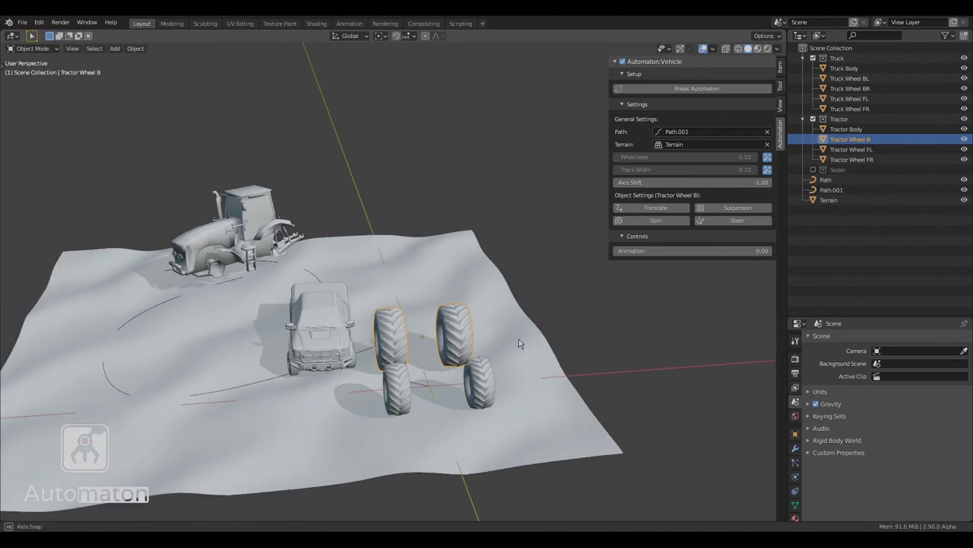
{"action": "scroll", "coordinate": [397, 290], "scroll_direction": "up", "scroll_amount": 4}
{"action": "left_click", "coordinate": [650, 210]}
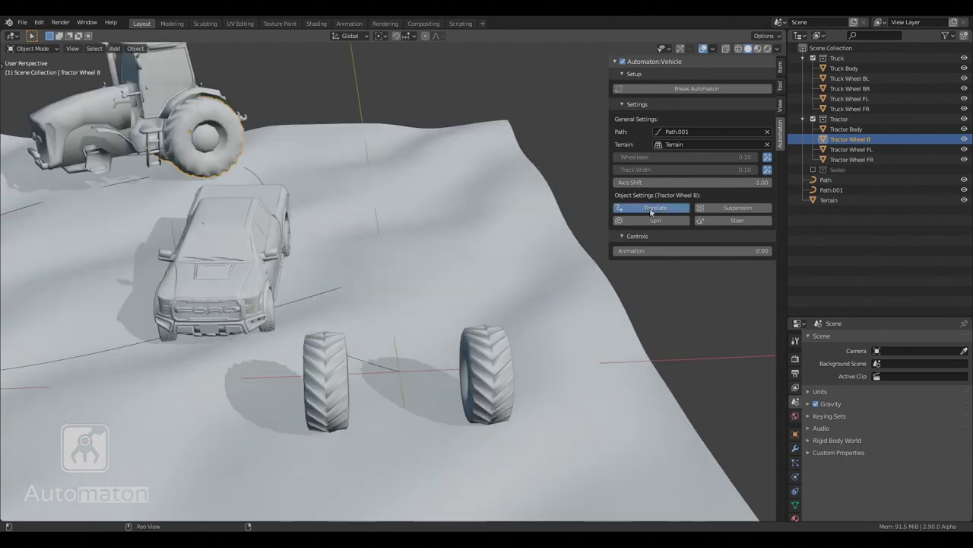
{"action": "middle_click_drag", "start_coordinate": [274, 221], "coordinate": [324, 81]}
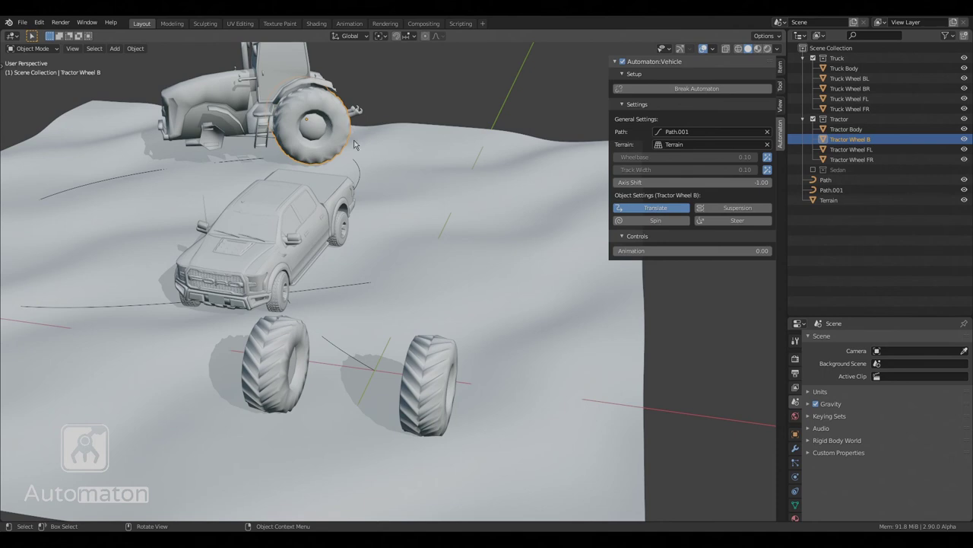
{"action": "scroll", "coordinate": [354, 144], "scroll_direction": "down", "scroll_amount": 3}
{"action": "middle_click_drag", "start_coordinate": [354, 145], "coordinate": [526, 141]}
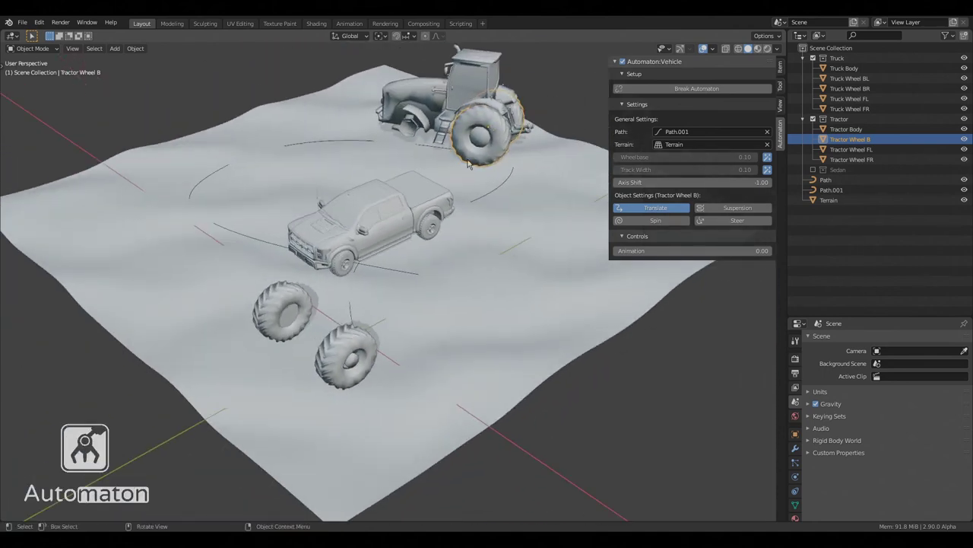
{"action": "middle_click_drag", "start_coordinate": [468, 163], "coordinate": [456, 229]}
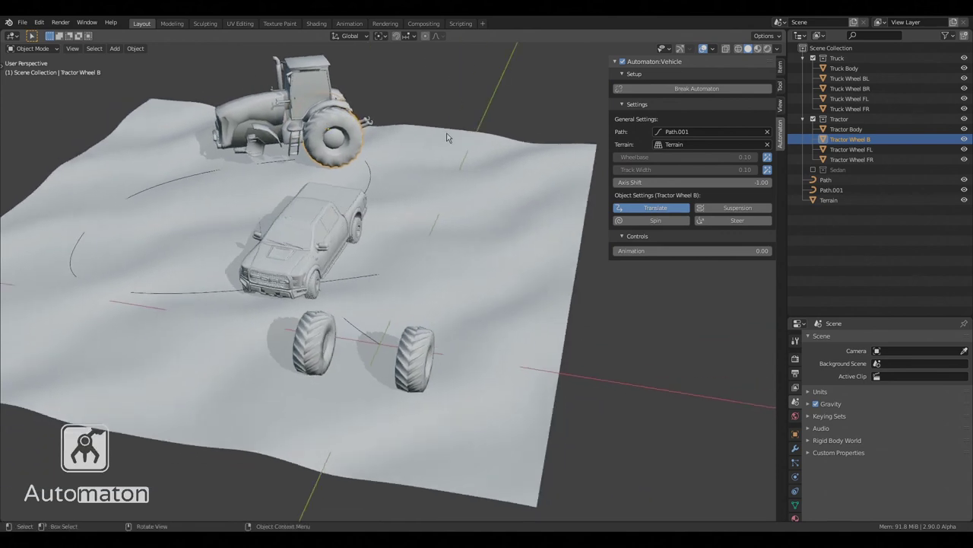
{"action": "left_click", "coordinate": [647, 221]}
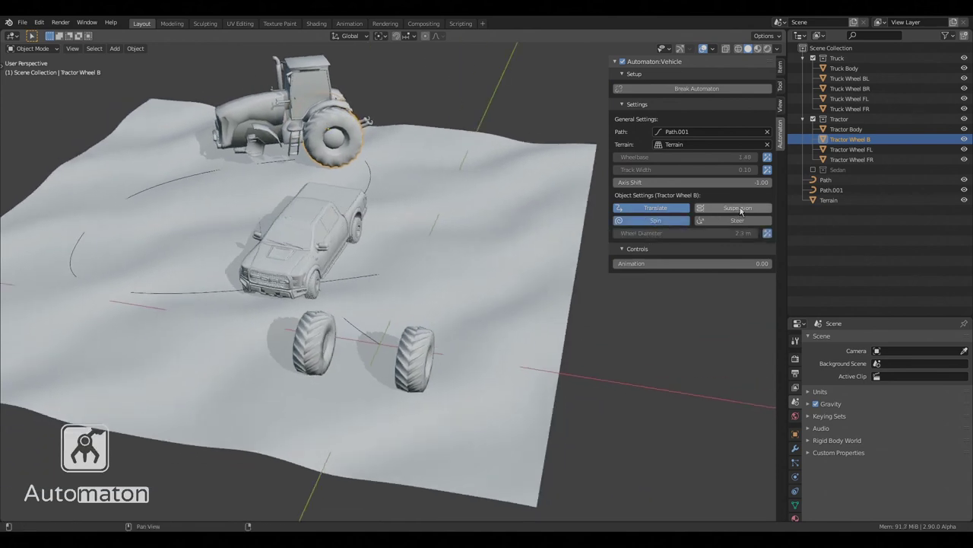
Select the front tractor wheel and enable its Steer, Translate, Suspension and Spin toggles.
{"action": "left_click", "coordinate": [320, 341]}
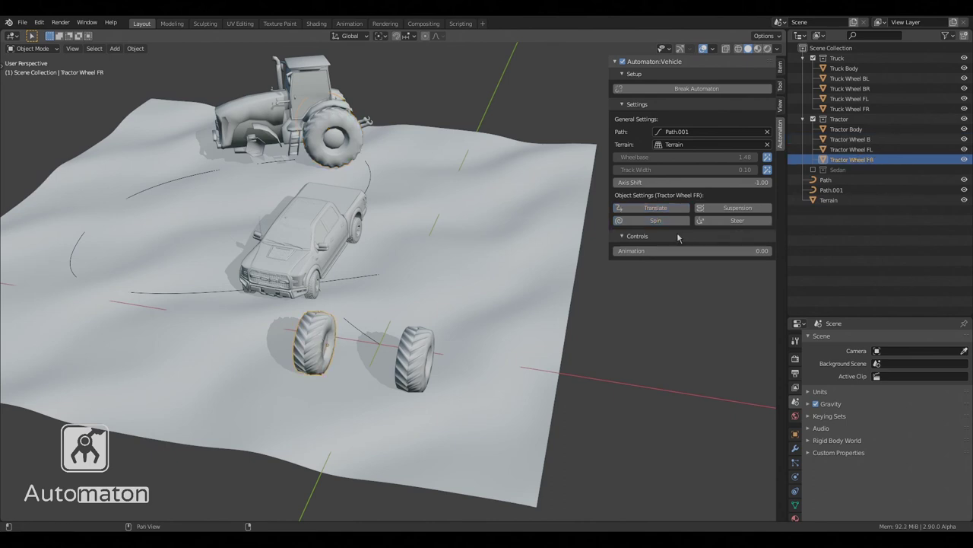
{"action": "left_click", "coordinate": [419, 359]}
{"action": "left_click", "coordinate": [319, 350]}
{"action": "left_click", "coordinate": [719, 222]}
{"action": "left_click", "coordinate": [654, 220]}
{"action": "left_click", "coordinate": [654, 207]}
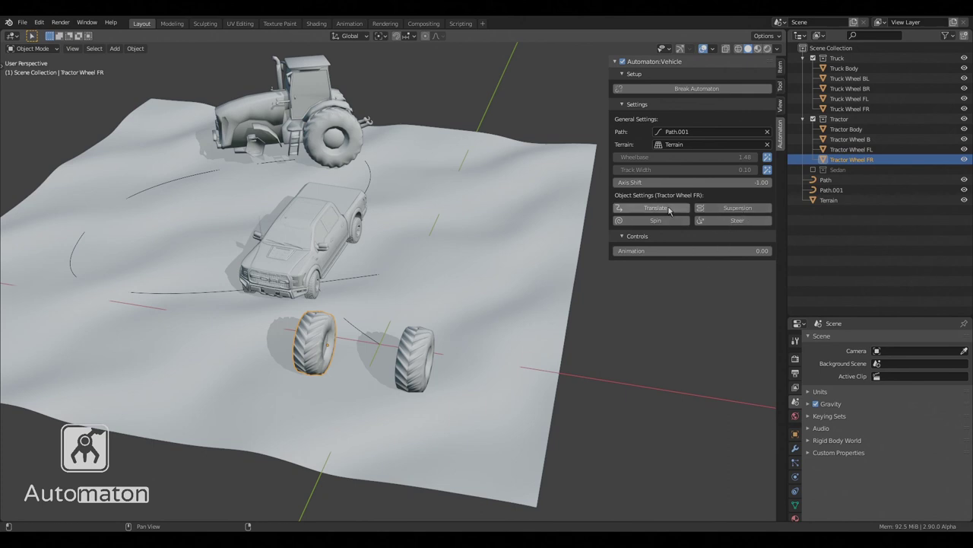
{"action": "left_click", "coordinate": [734, 208]}
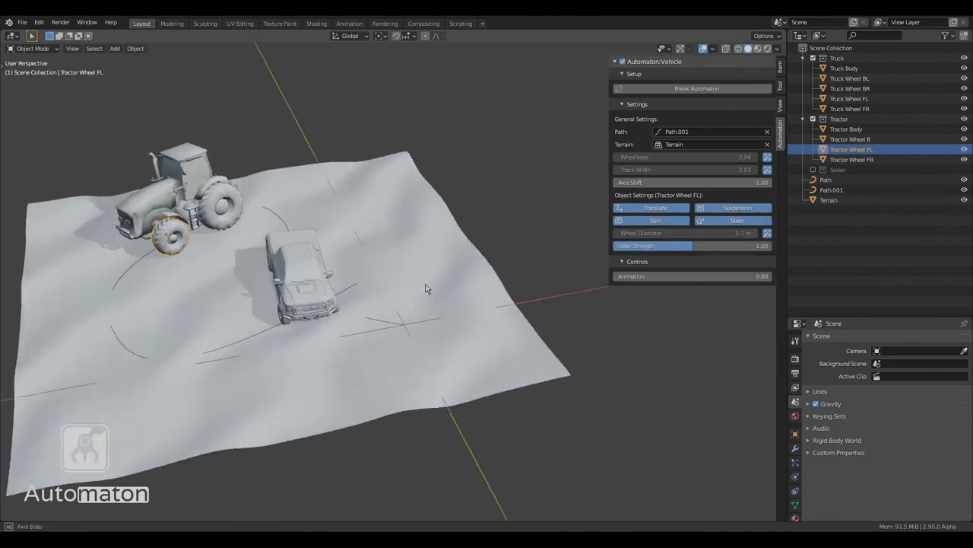
Advance the tractor's Animation value to 0.07 so it starts along Path.001, reselecting the Tractor Body.
{"action": "left_click_drag", "start_coordinate": [649, 277], "coordinate": [622, 254]}
{"action": "left_click", "coordinate": [315, 277]}
{"action": "left_click", "coordinate": [268, 320]}
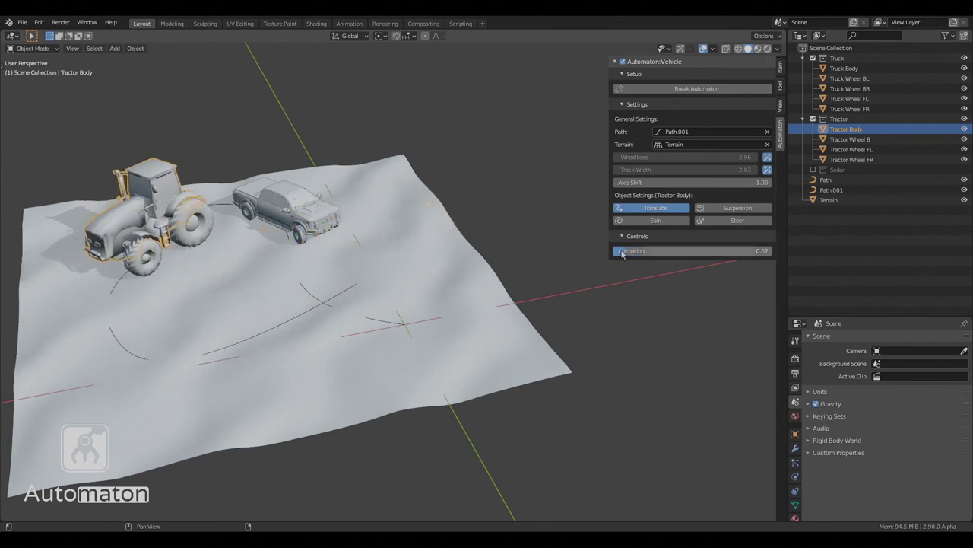